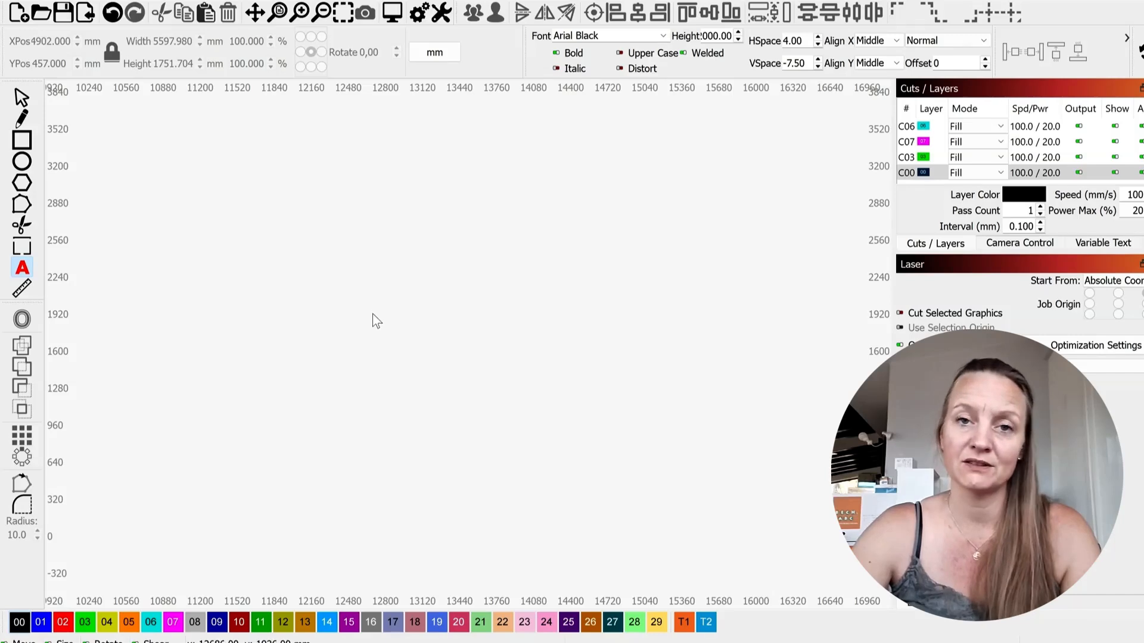
# Add the letter M as Arial Black text and move it up and right, to a Y position of about 1764 mm
pyautogui.click(381, 333)
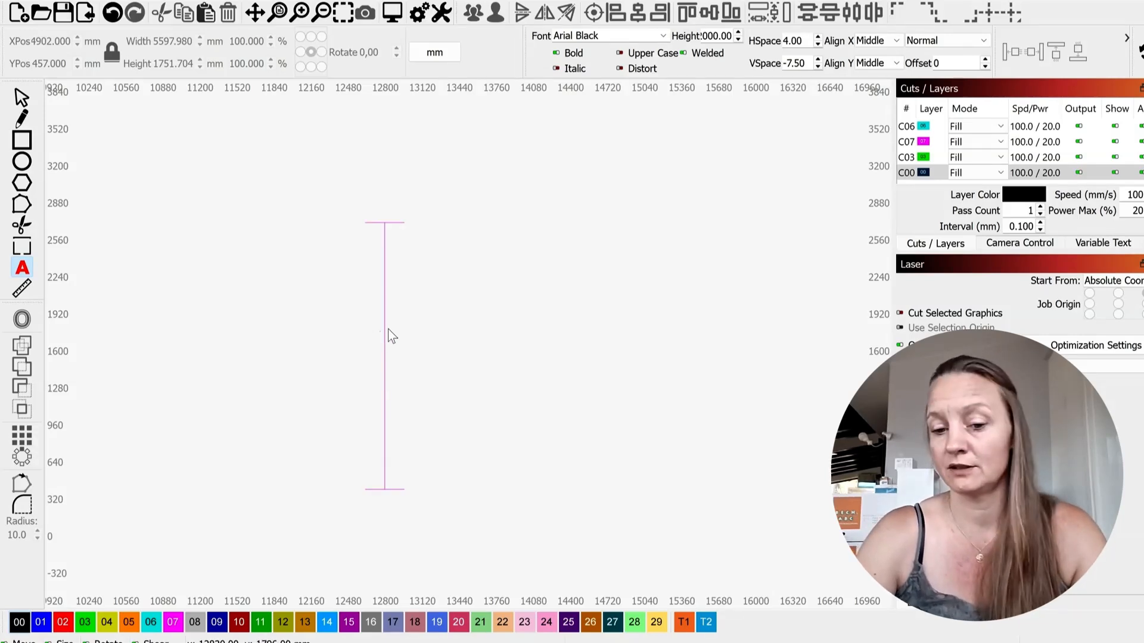
pyautogui.write('M')
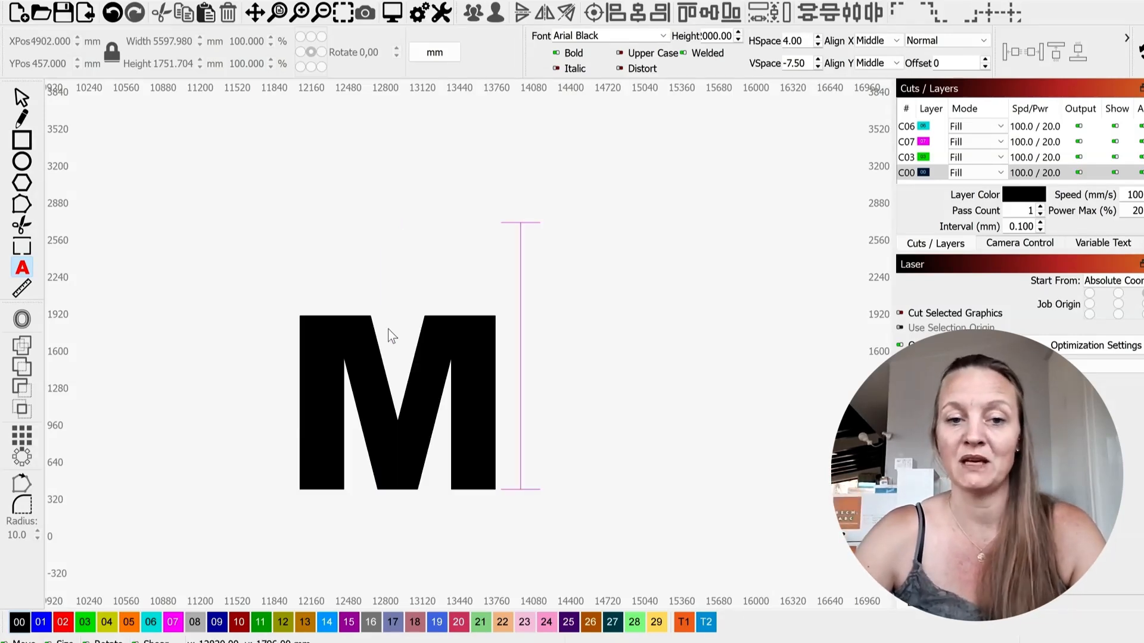
pyautogui.click(22, 99)
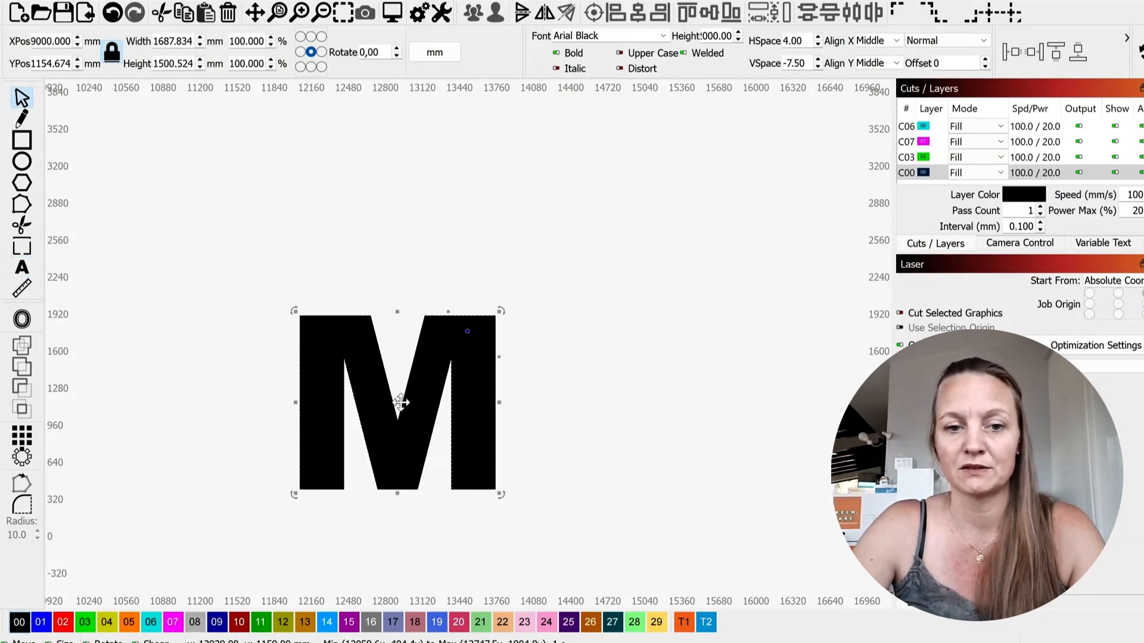
pyautogui.moveTo(397, 403); pyautogui.dragTo(472, 332)
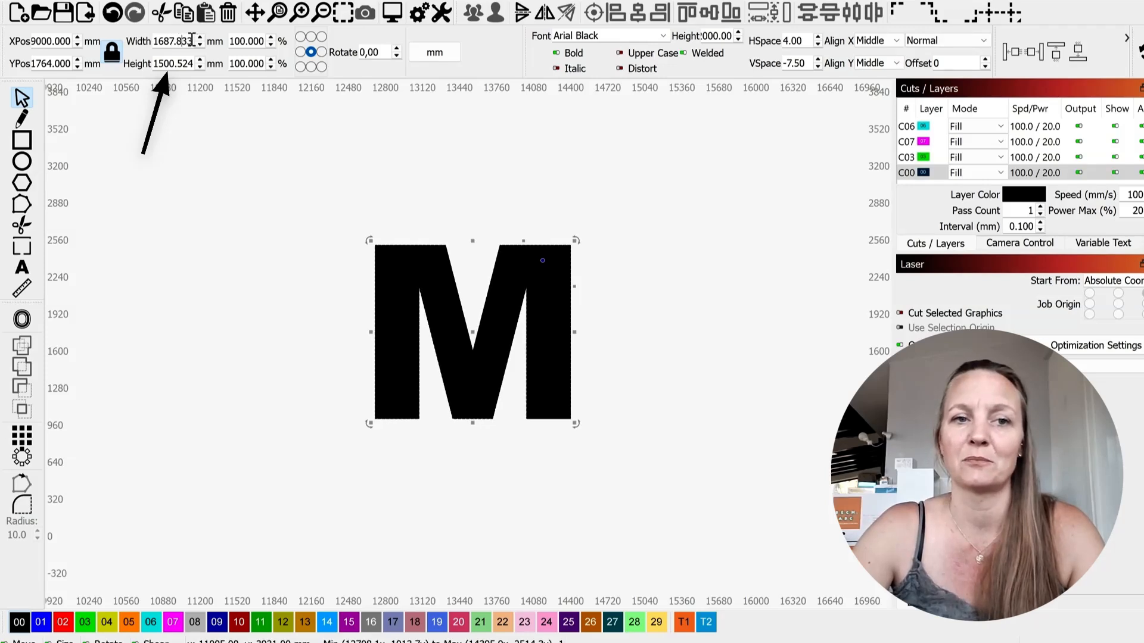
# Set the letter M's height to 200 mm with its proportions locked
pyautogui.moveTo(192, 40); pyautogui.dragTo(150, 65)
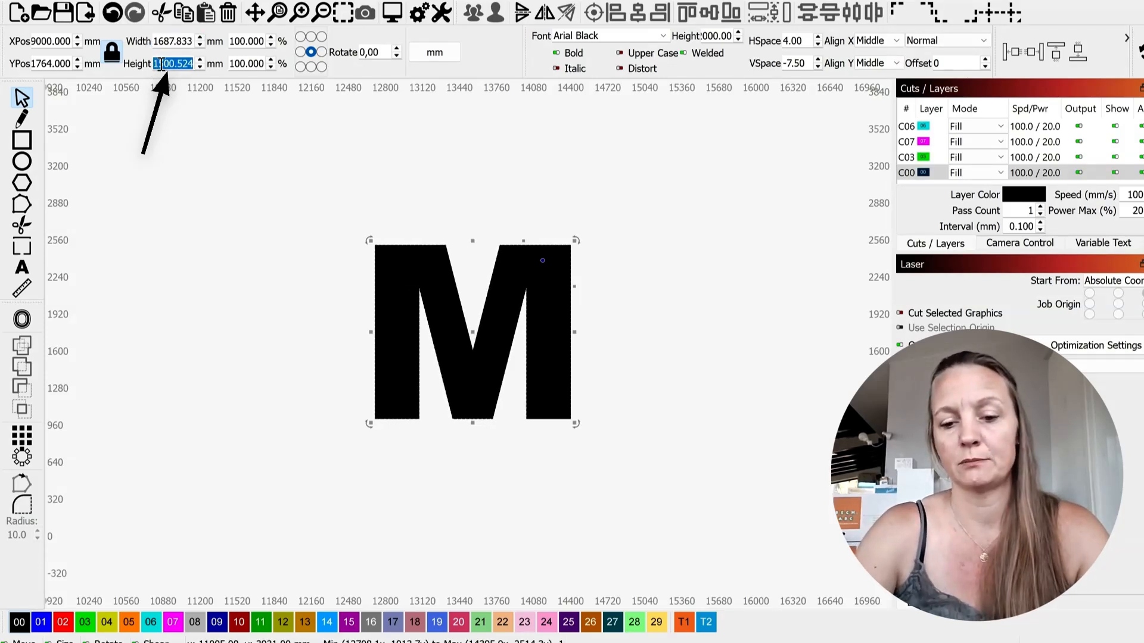
pyautogui.write('200')
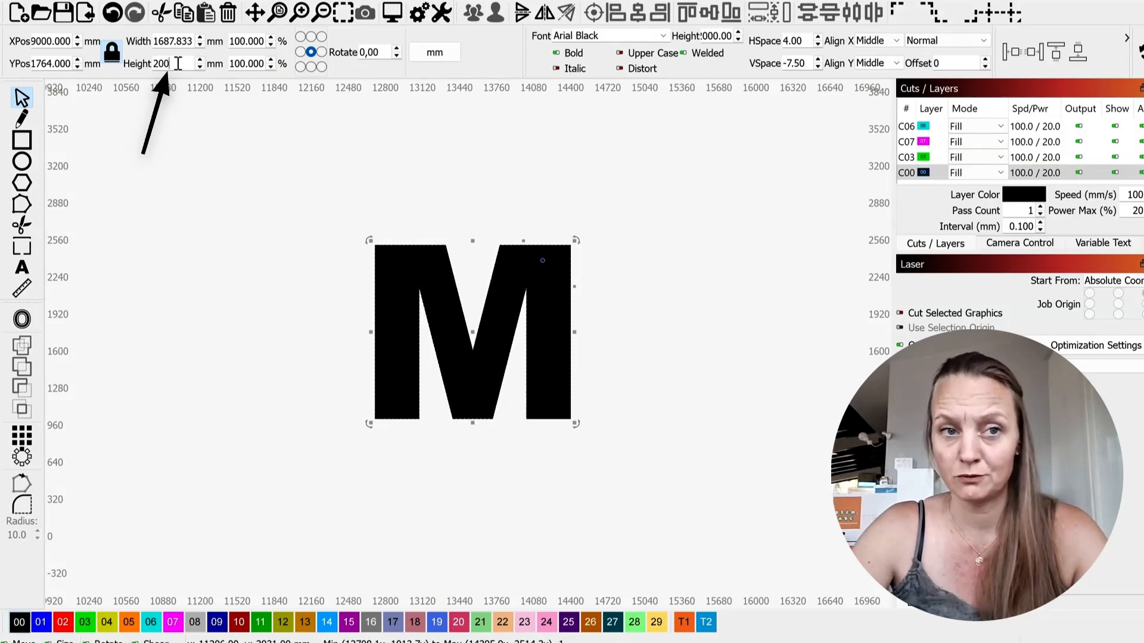
pyautogui.click(223, 186)
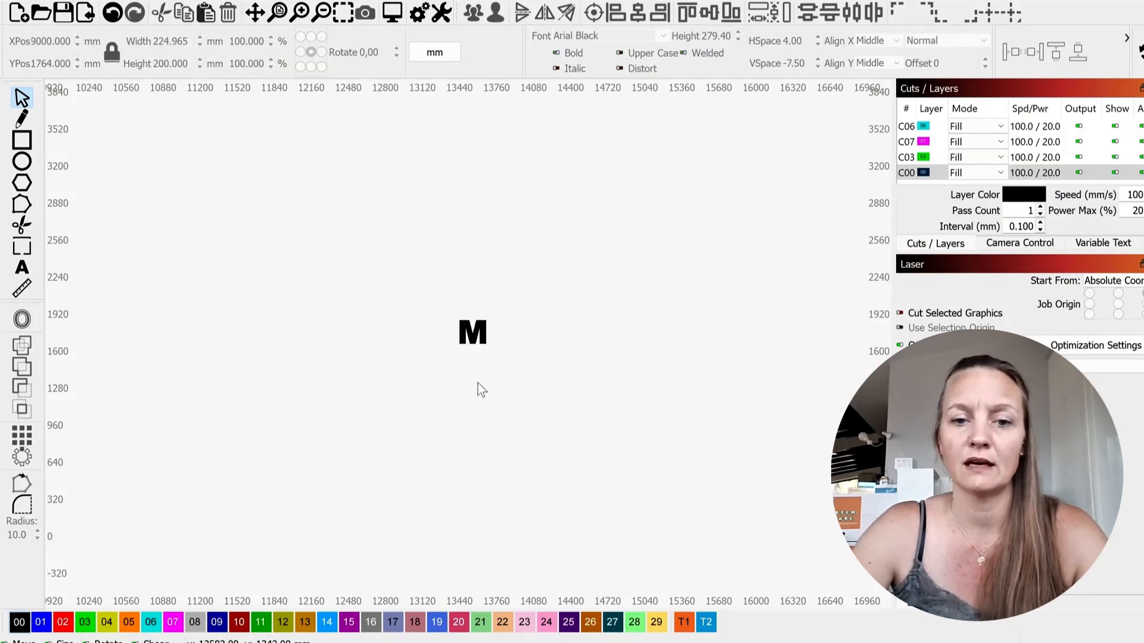
# Change the letter M's font to Bernard MT Condensed
pyautogui.scroll(8, 470, 334)
pyautogui.scroll(1, 468, 223)
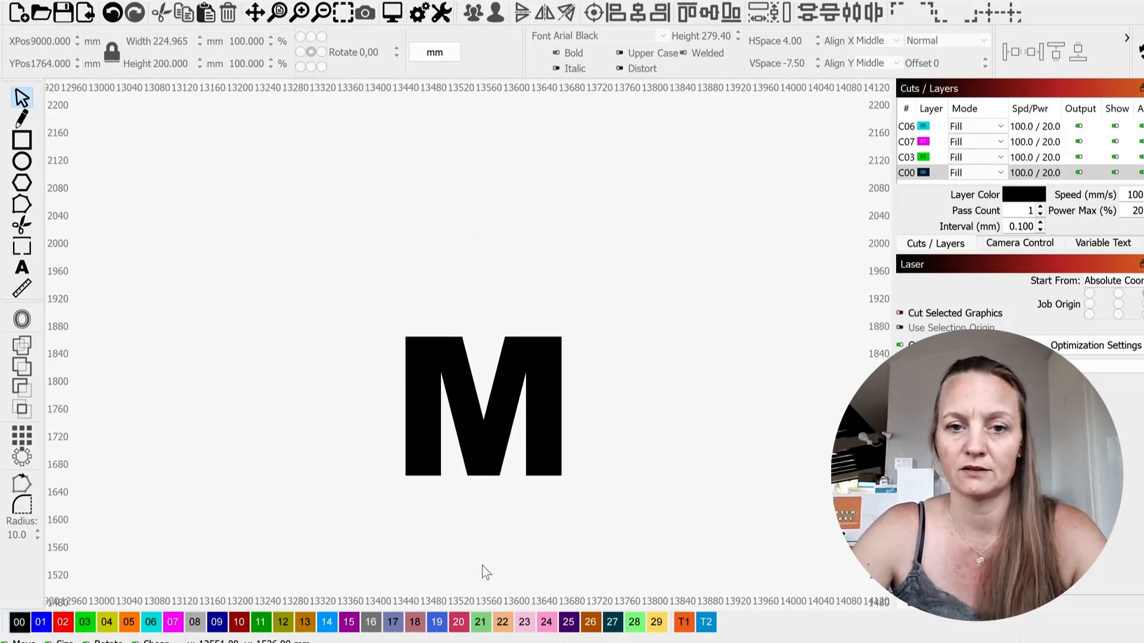
pyautogui.scroll(2, 481, 566)
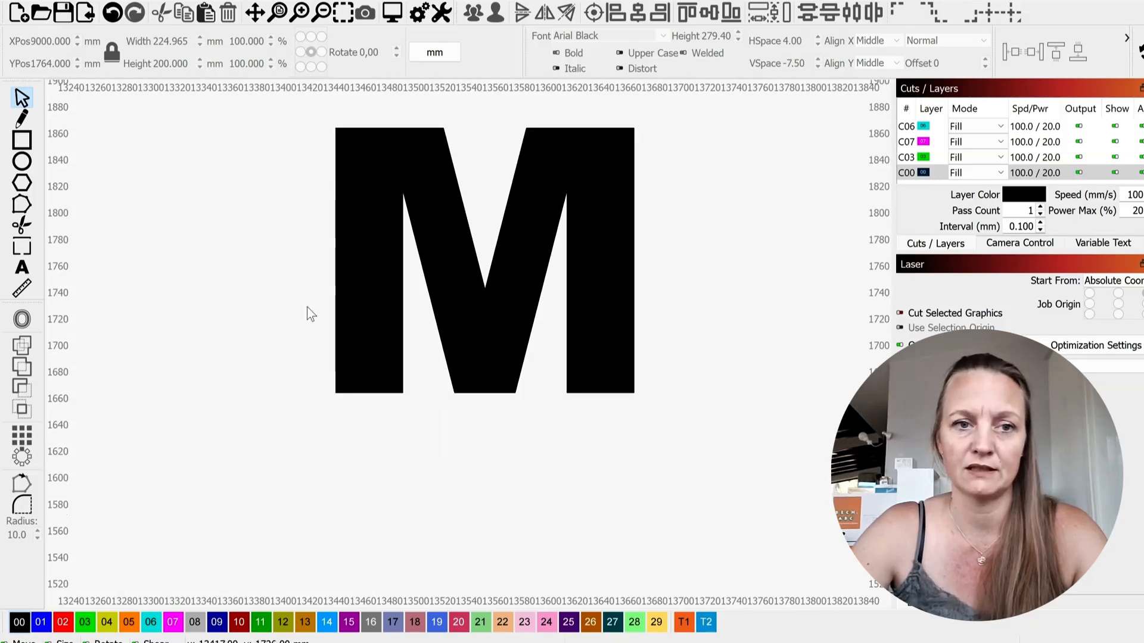
pyautogui.moveTo(307, 234); pyautogui.dragTo(306, 310)
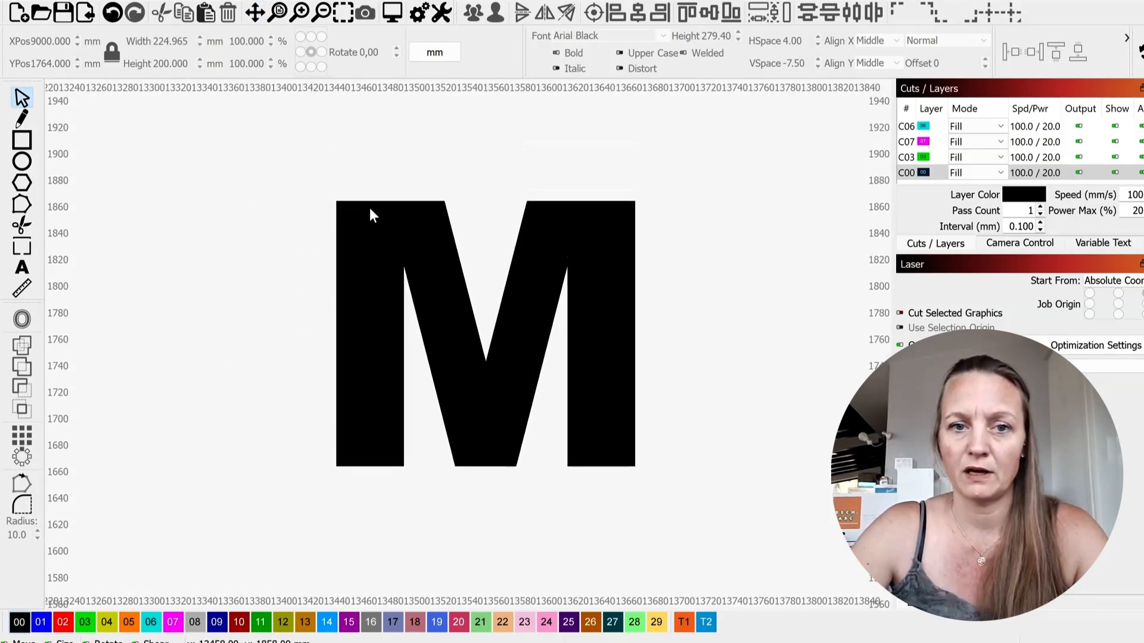
pyautogui.click(528, 240)
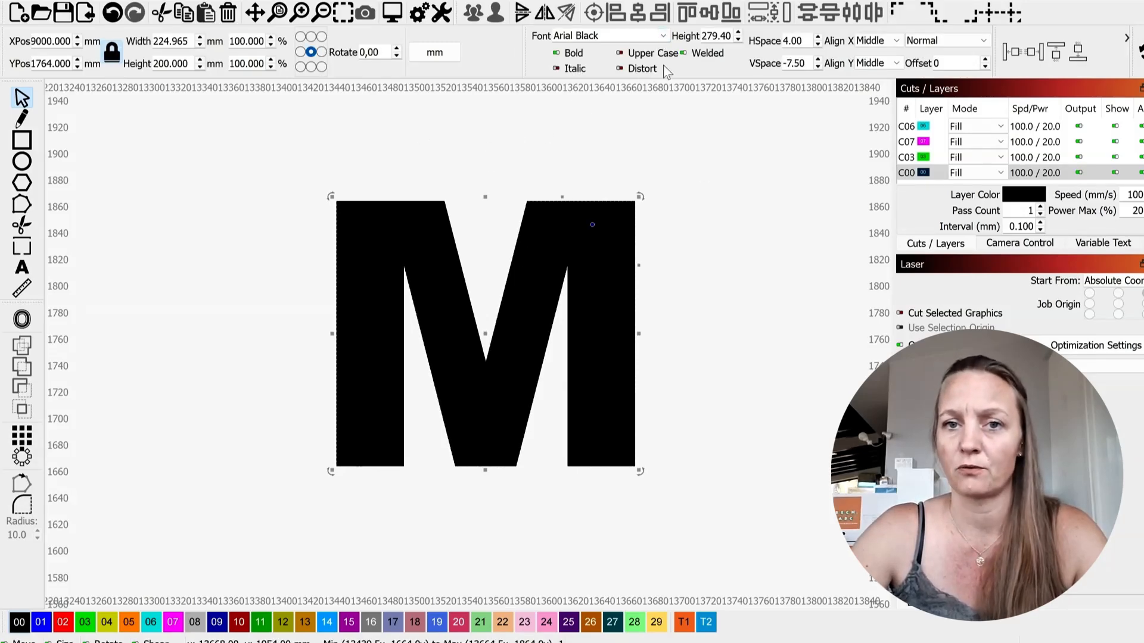
pyautogui.click(663, 38)
pyautogui.click(284, 351)
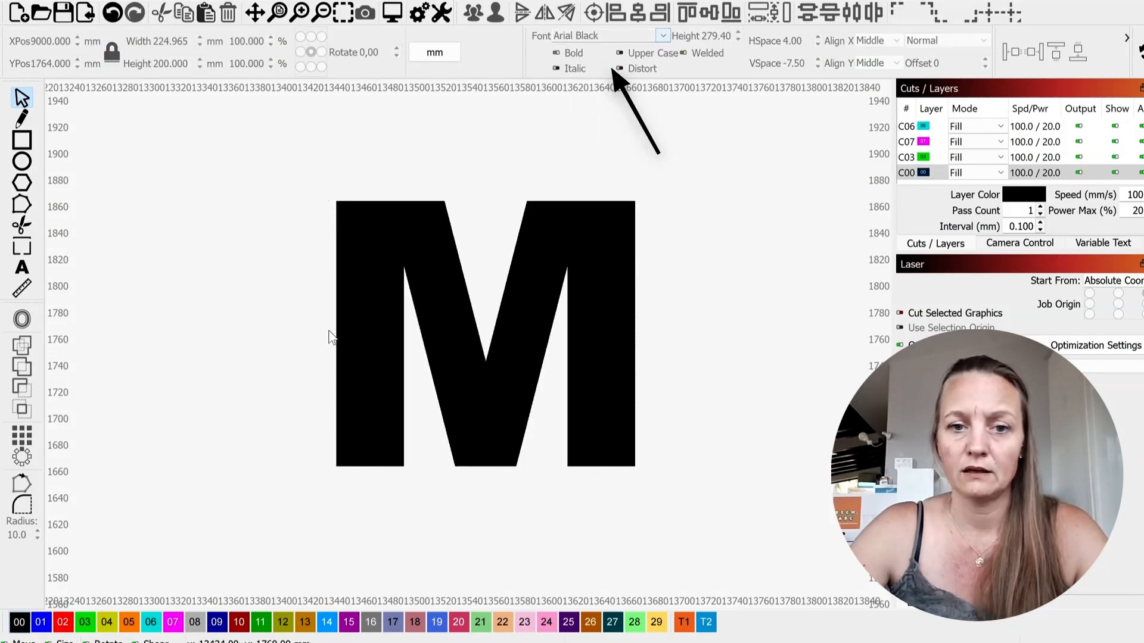
pyautogui.scroll(-2, 337, 320)
pyautogui.scroll(2, 735, 358)
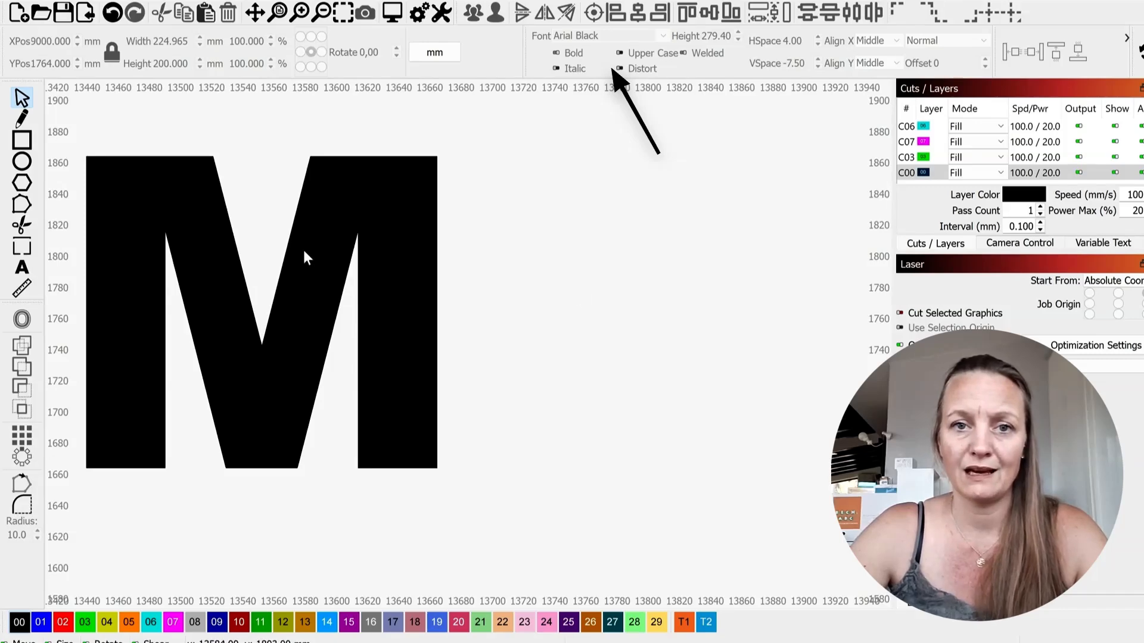
pyautogui.click(415, 214)
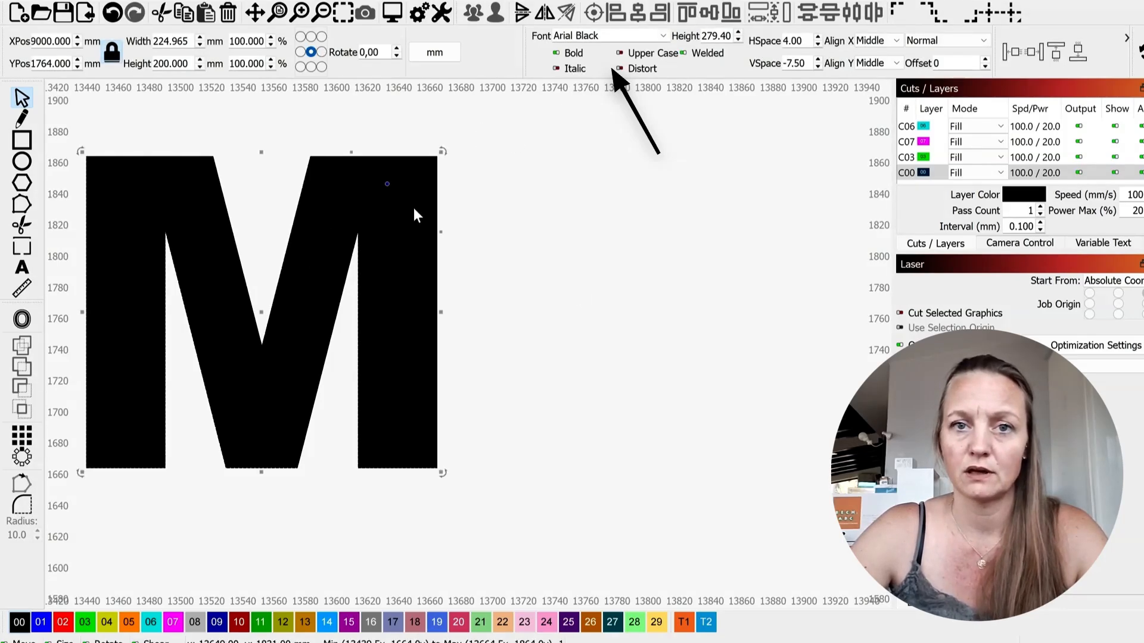
pyautogui.click(663, 36)
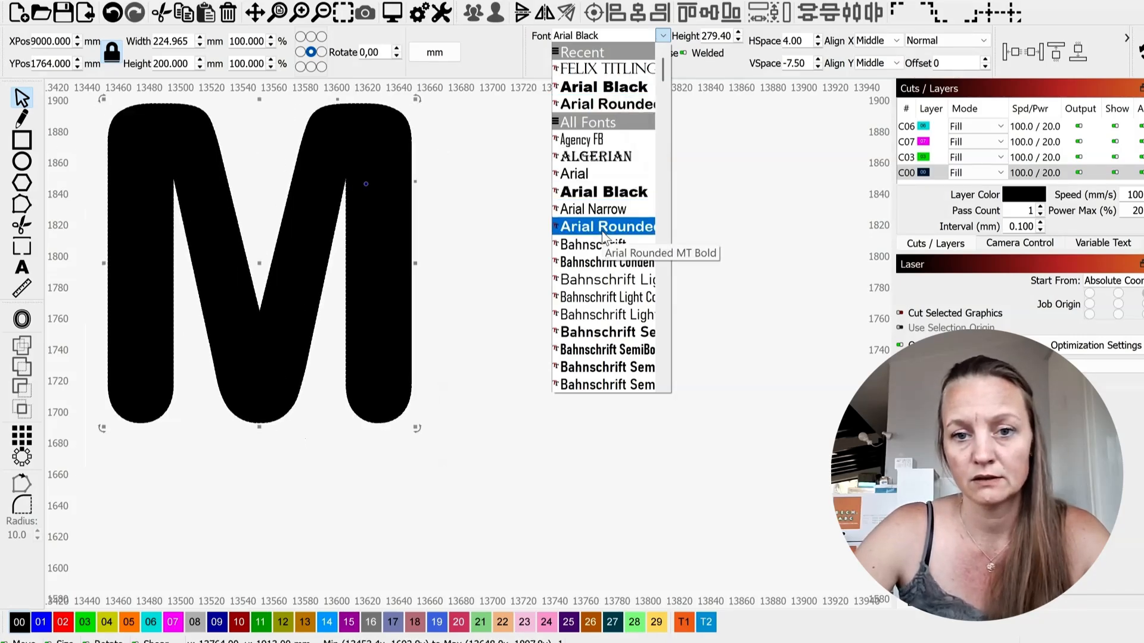
pyautogui.scroll(-4, 604, 268)
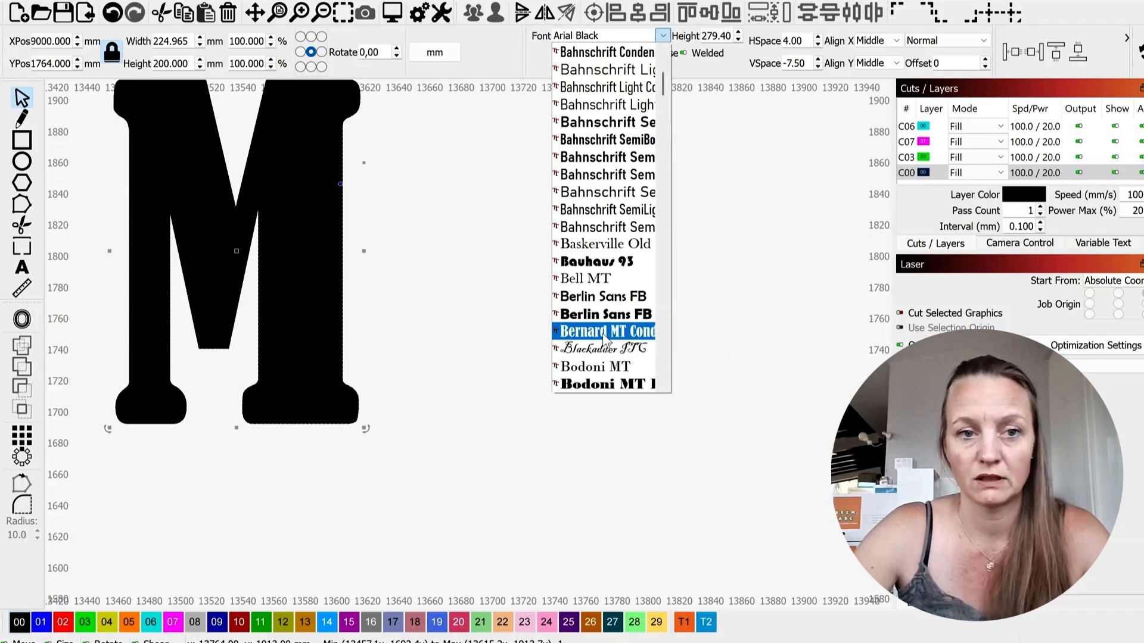
pyautogui.click(604, 332)
# Turn off bold for the letter M after comparing it with the bold version
pyautogui.scroll(-3, 383, 375)
pyautogui.scroll(2, 347, 342)
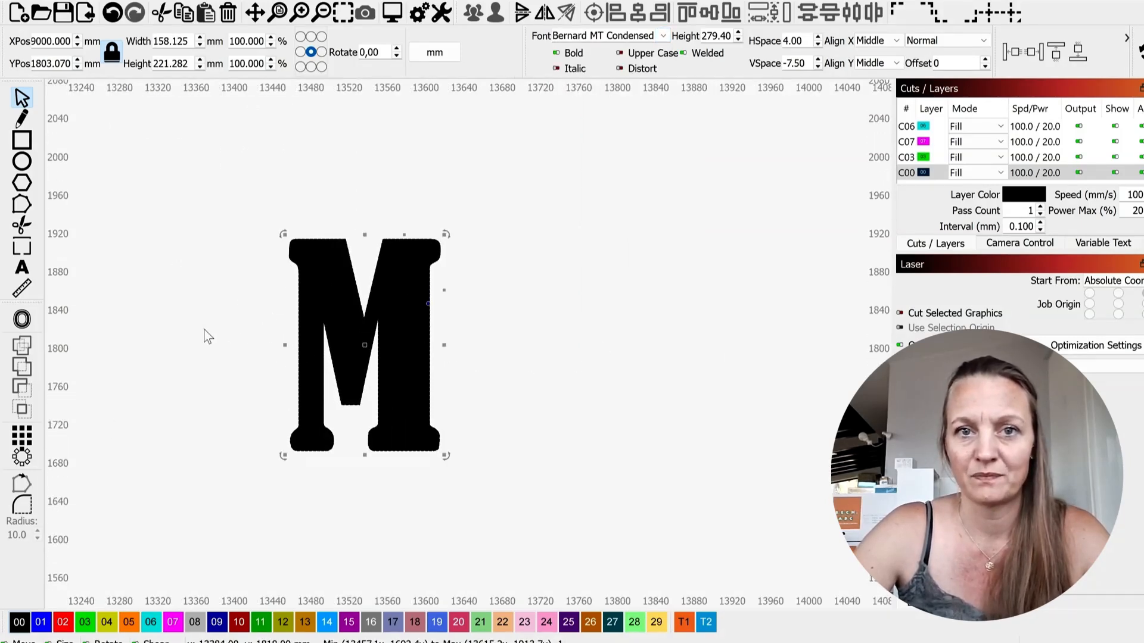
pyautogui.click(557, 53)
pyautogui.click(556, 52)
pyautogui.click(557, 52)
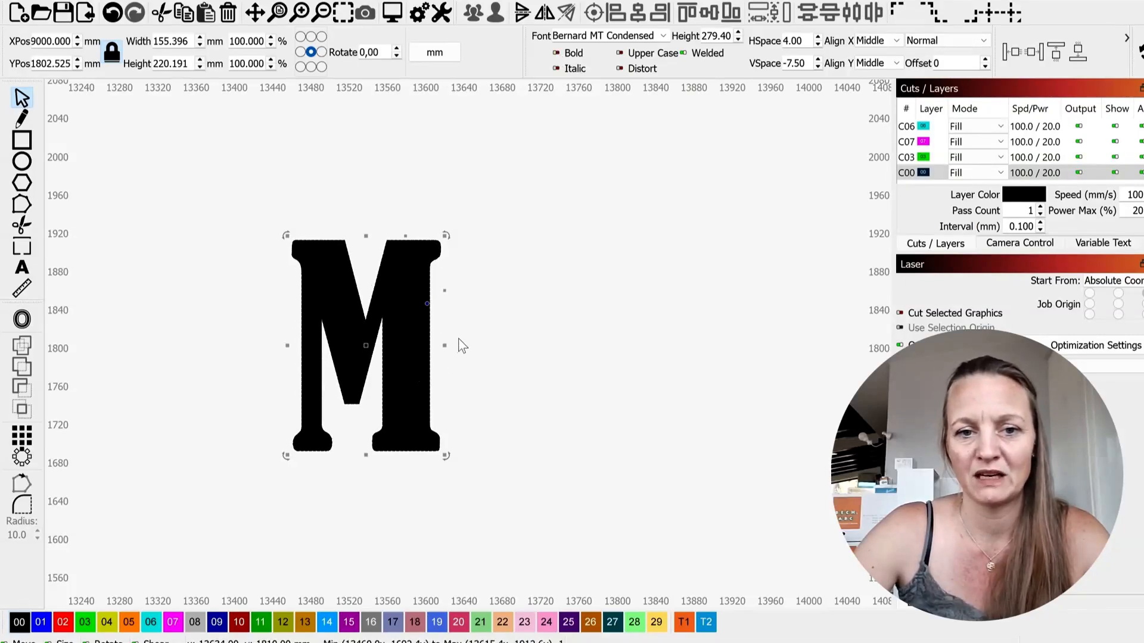
# Stretch the letter M horizontally to about 255 mm wide and compare it with and without bold
pyautogui.moveTo(444, 346); pyautogui.dragTo(537, 347)
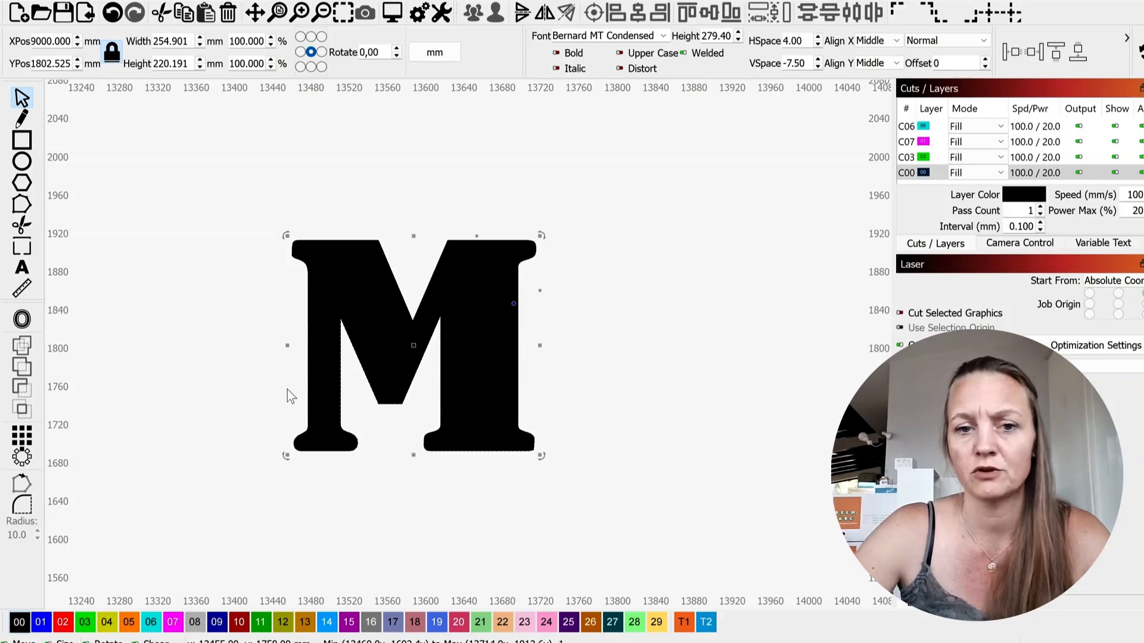
pyautogui.scroll(2, 288, 396)
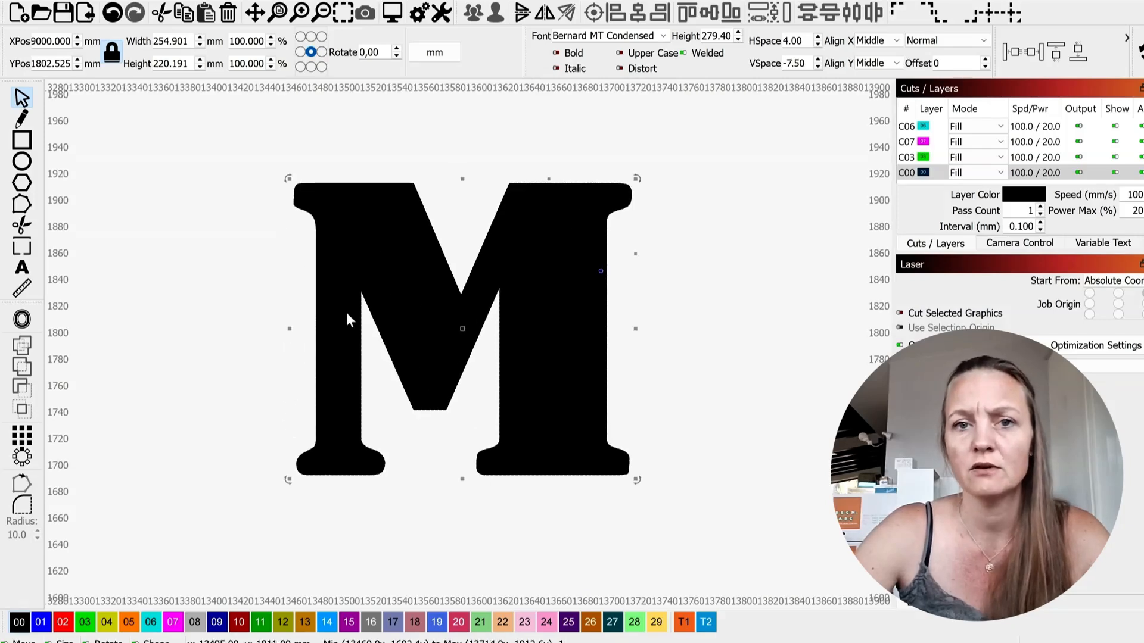
pyautogui.click(557, 53)
pyautogui.click(557, 53)
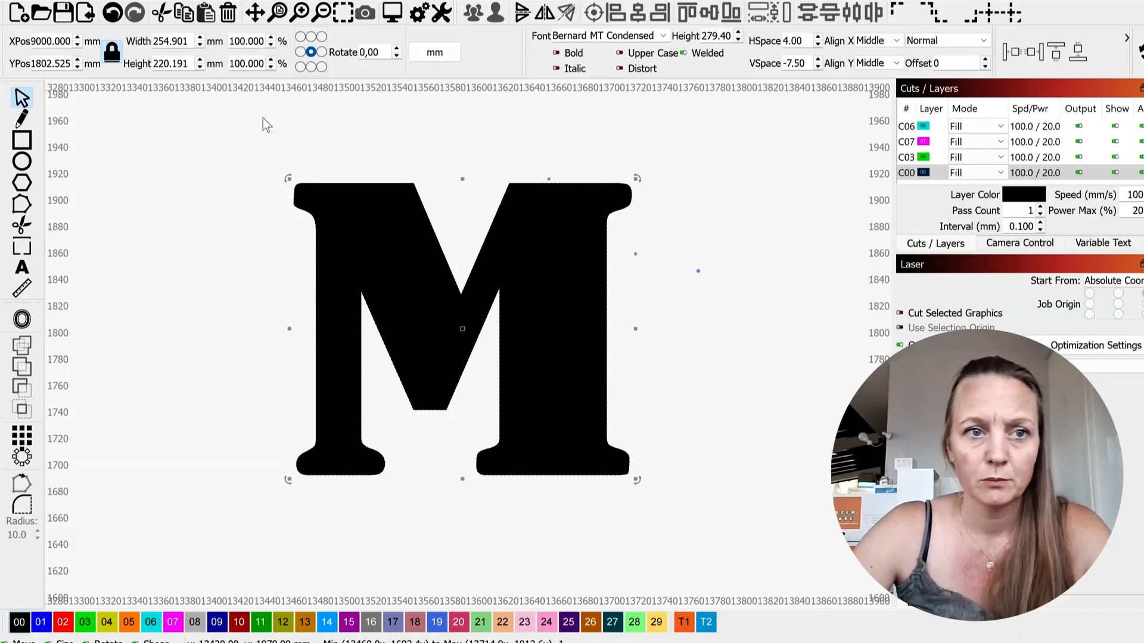
# Resize the stretched letter M proportionally to a height of 200 mm
pyautogui.click(186, 63)
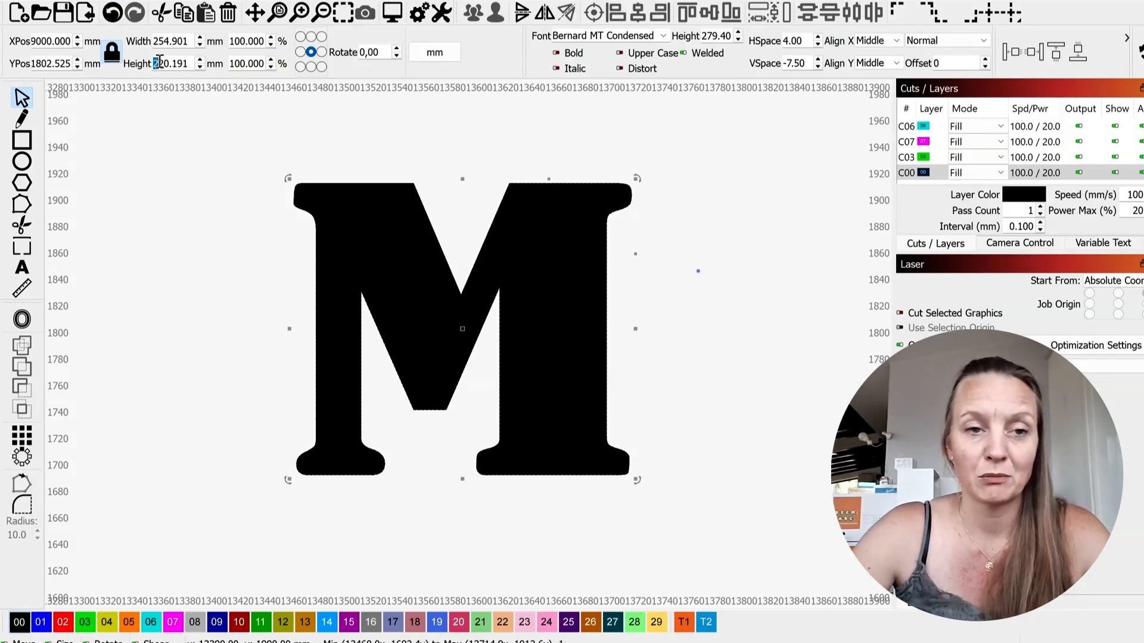
pyautogui.moveTo(156, 63); pyautogui.dragTo(192, 63)
pyautogui.write('200')
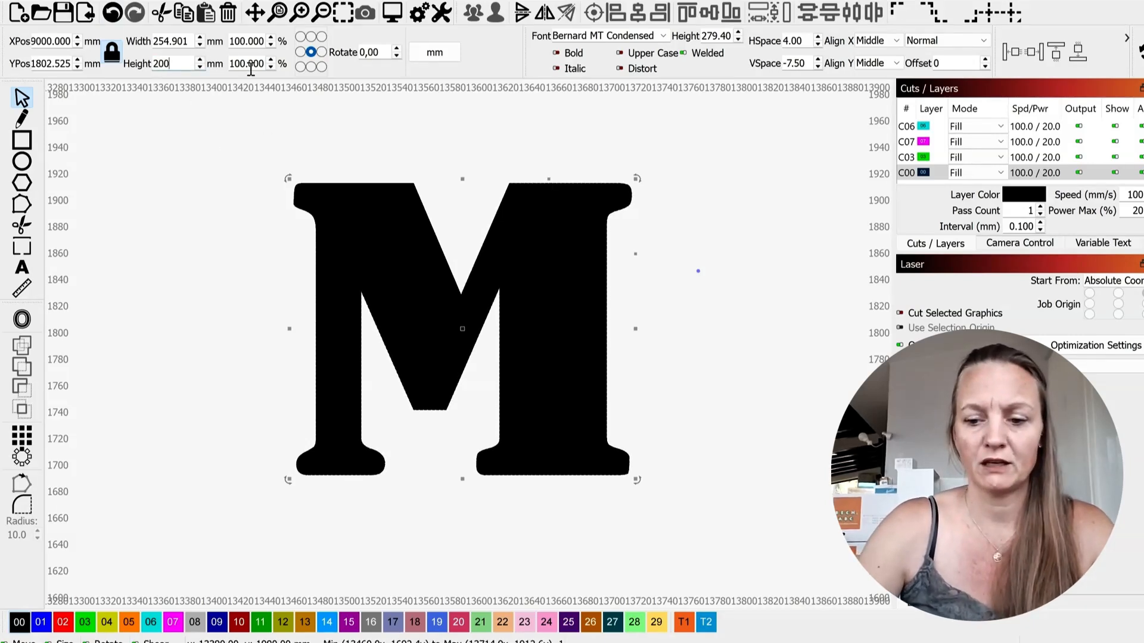
pyautogui.press('Return')
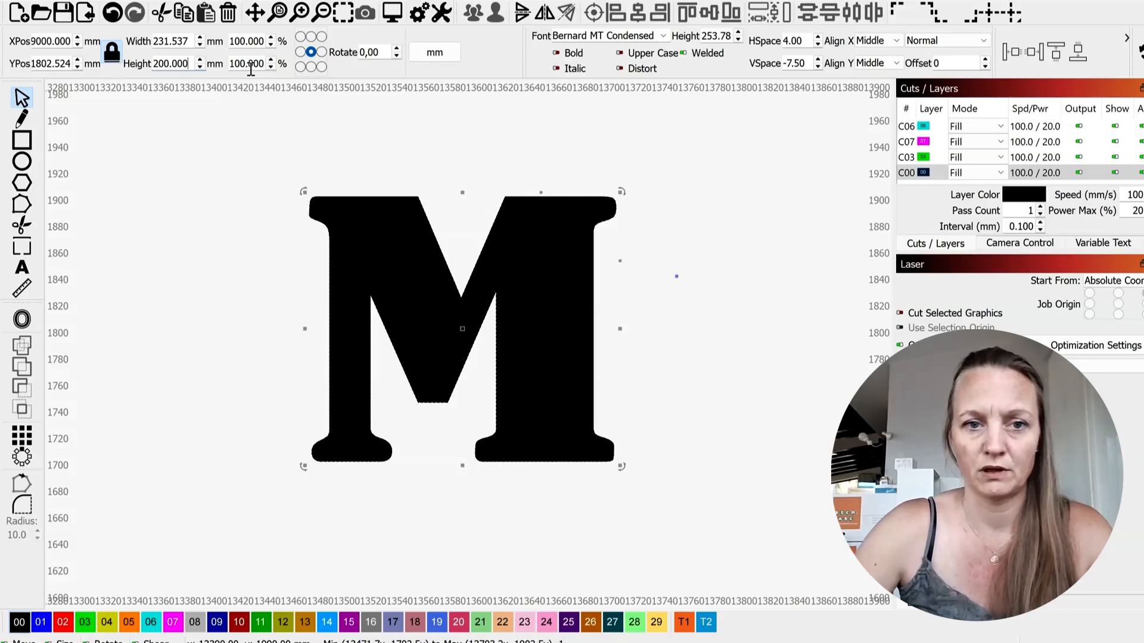
pyautogui.click(649, 429)
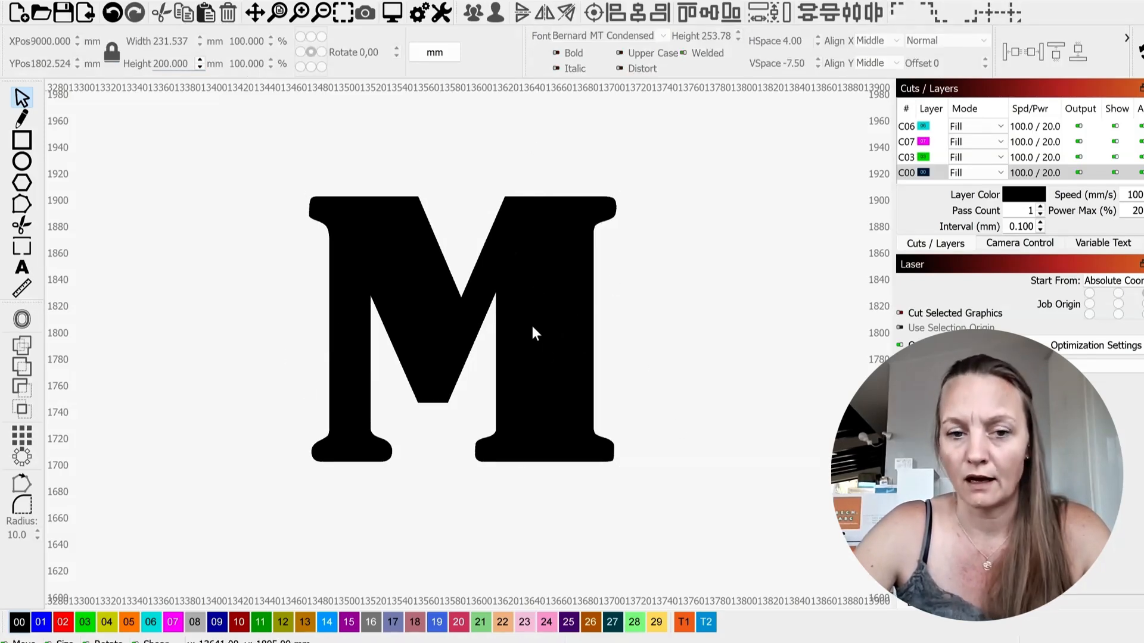
# Start an outward offset of the letter M with a distance of 20 mm
pyautogui.click(478, 253)
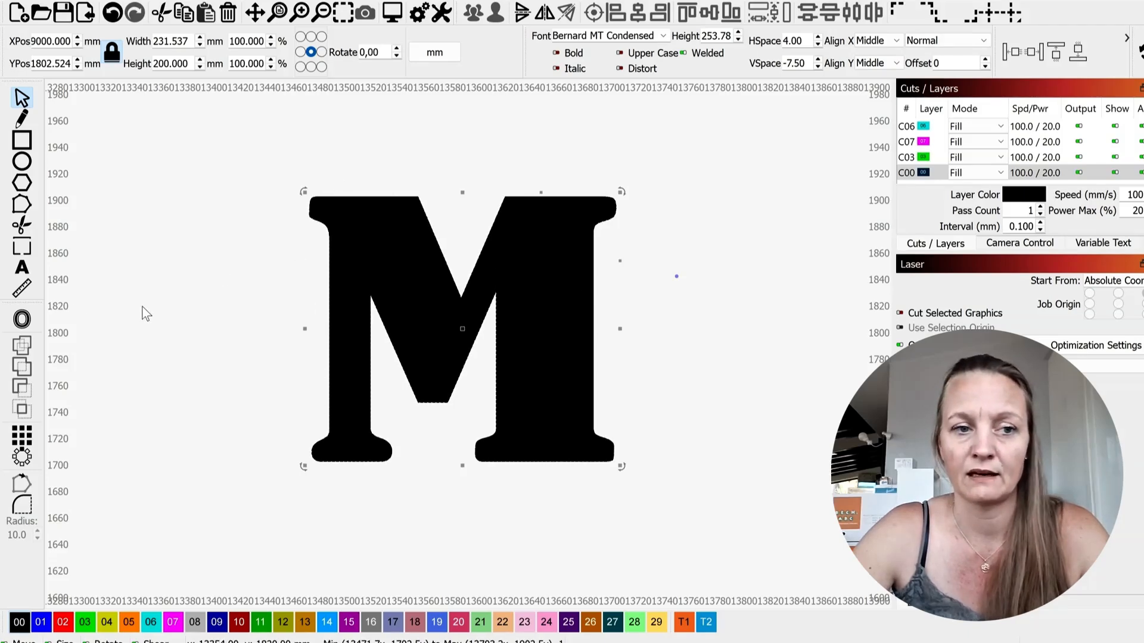
pyautogui.click(23, 319)
pyautogui.moveTo(641, 242); pyautogui.dragTo(924, 277)
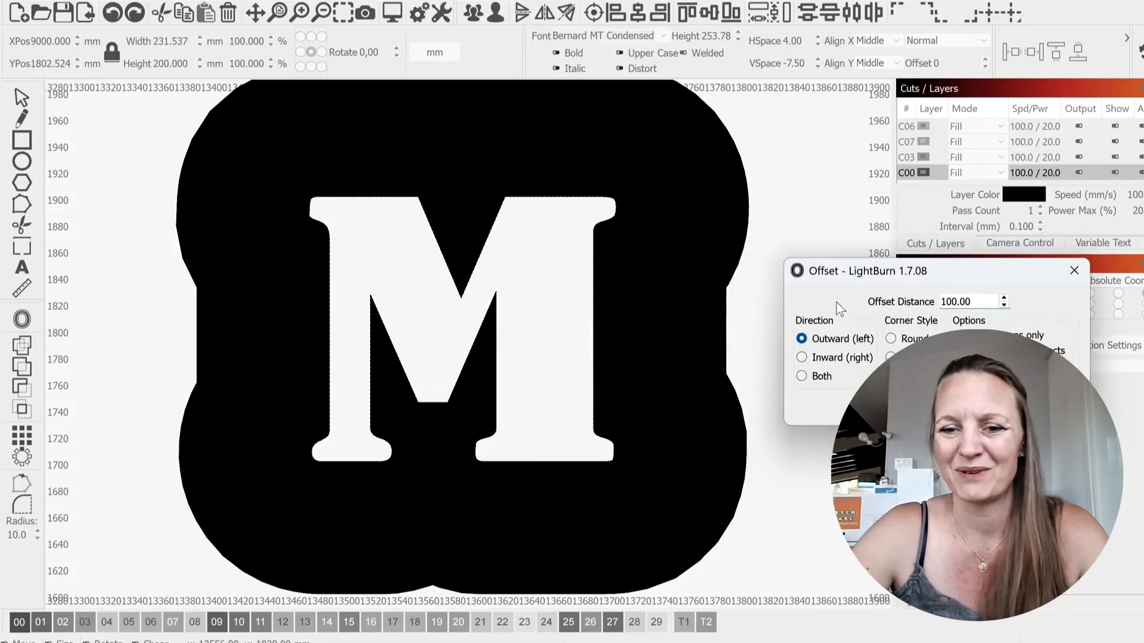
pyautogui.doubleClick(970, 302)
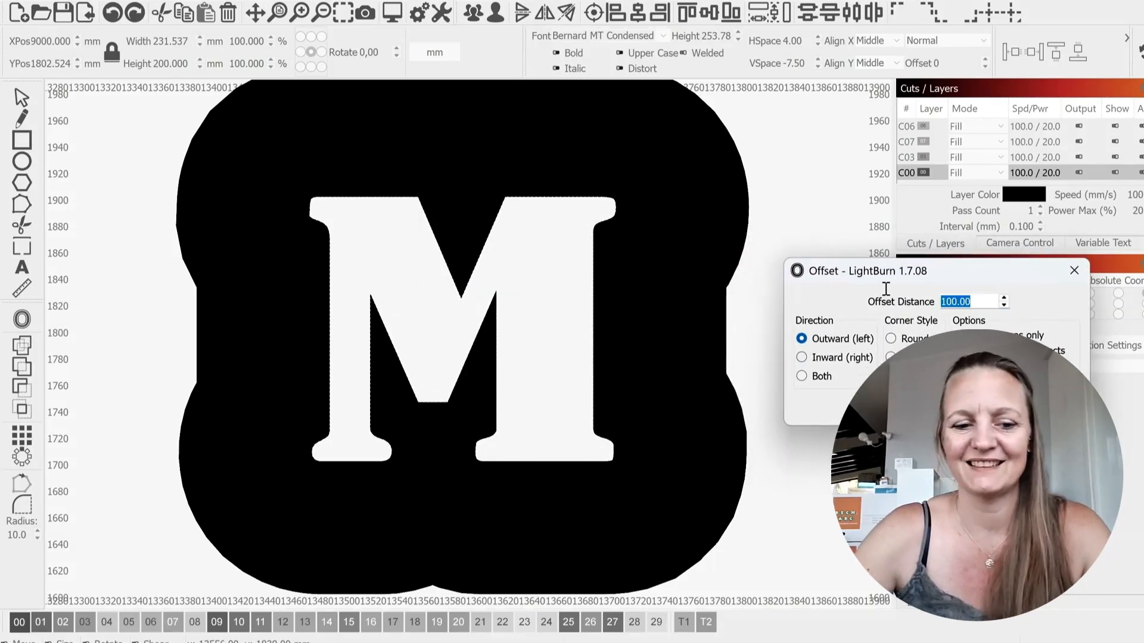
pyautogui.write('1')
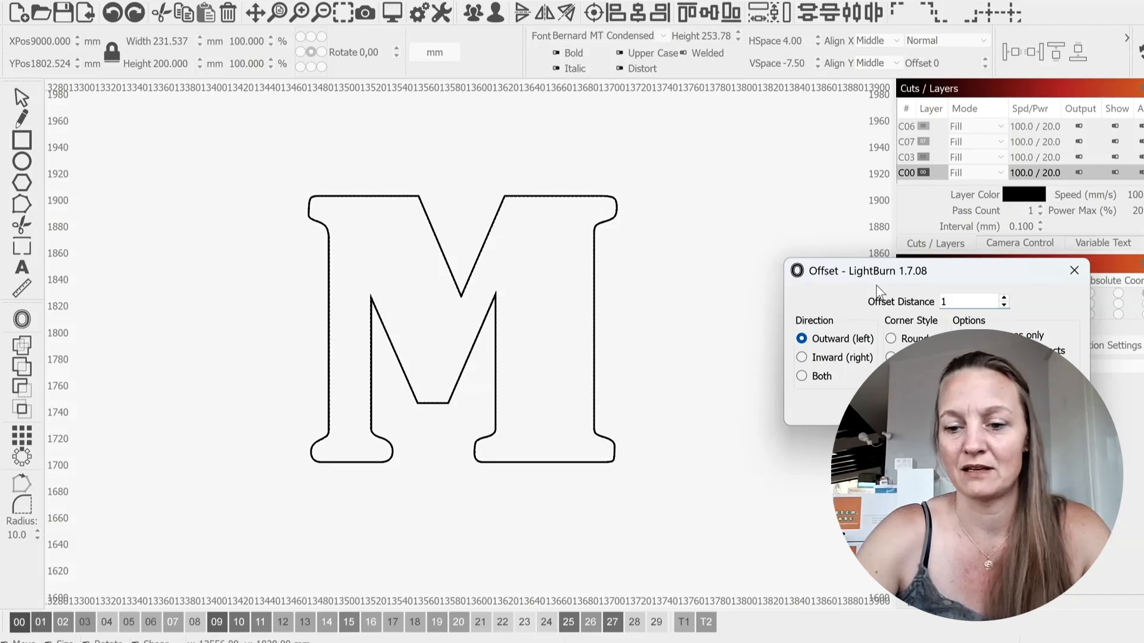
pyautogui.write('20')
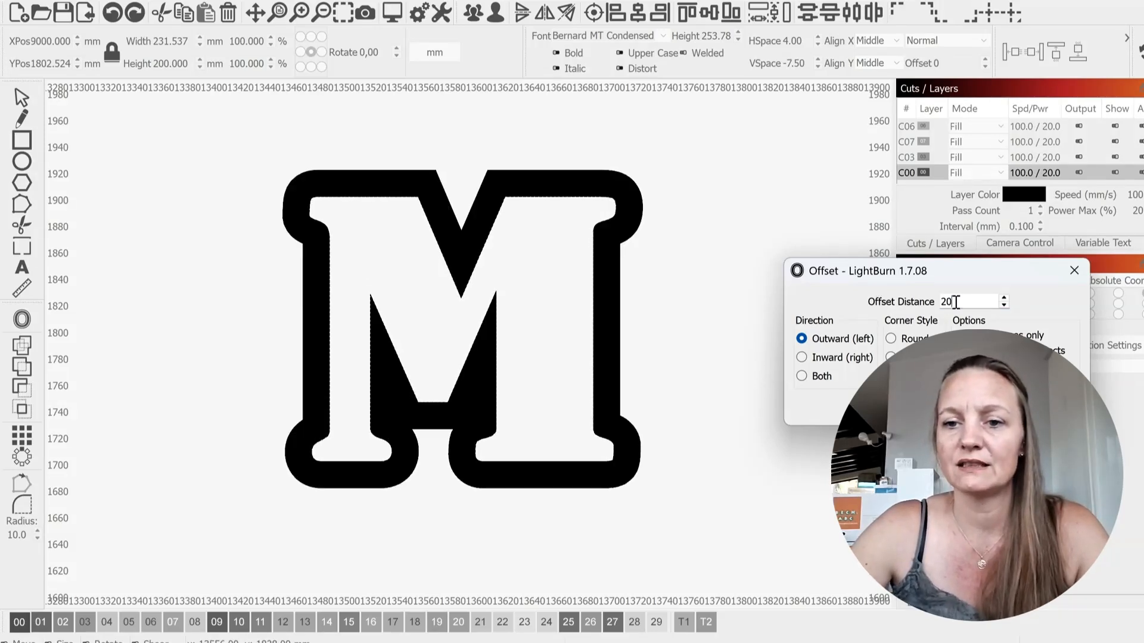
# Compare the Inward, Both and Outward offset directions and the Round and Corner styles in the preview, ending on Outward with Corner
pyautogui.moveTo(928, 269); pyautogui.dragTo(815, 97)
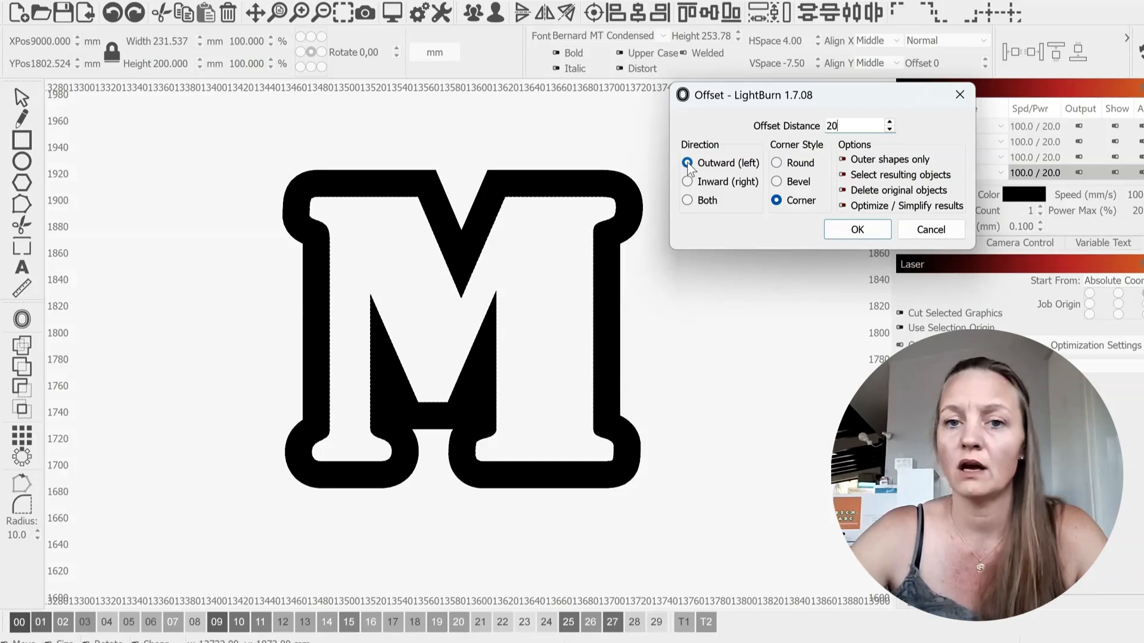
pyautogui.click(688, 182)
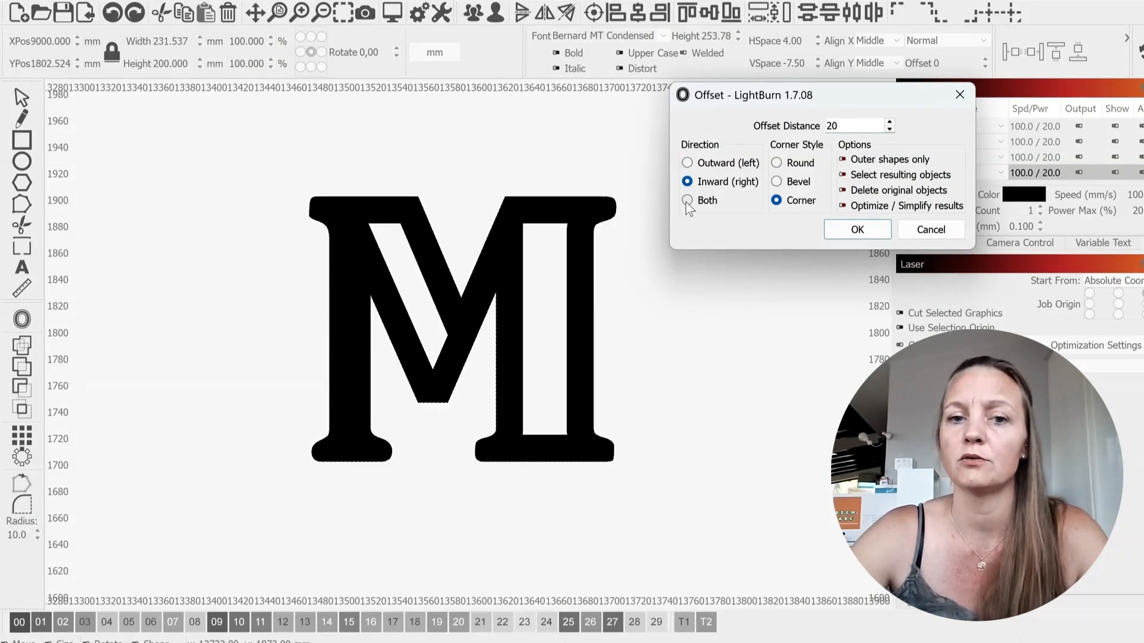
pyautogui.click(687, 201)
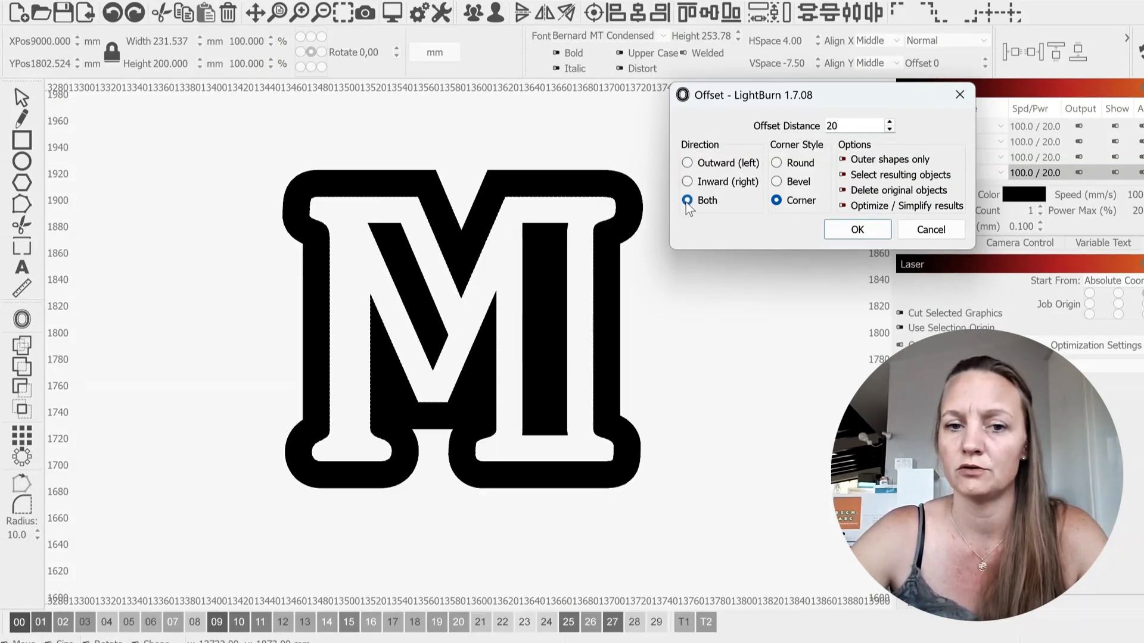
pyautogui.click(688, 164)
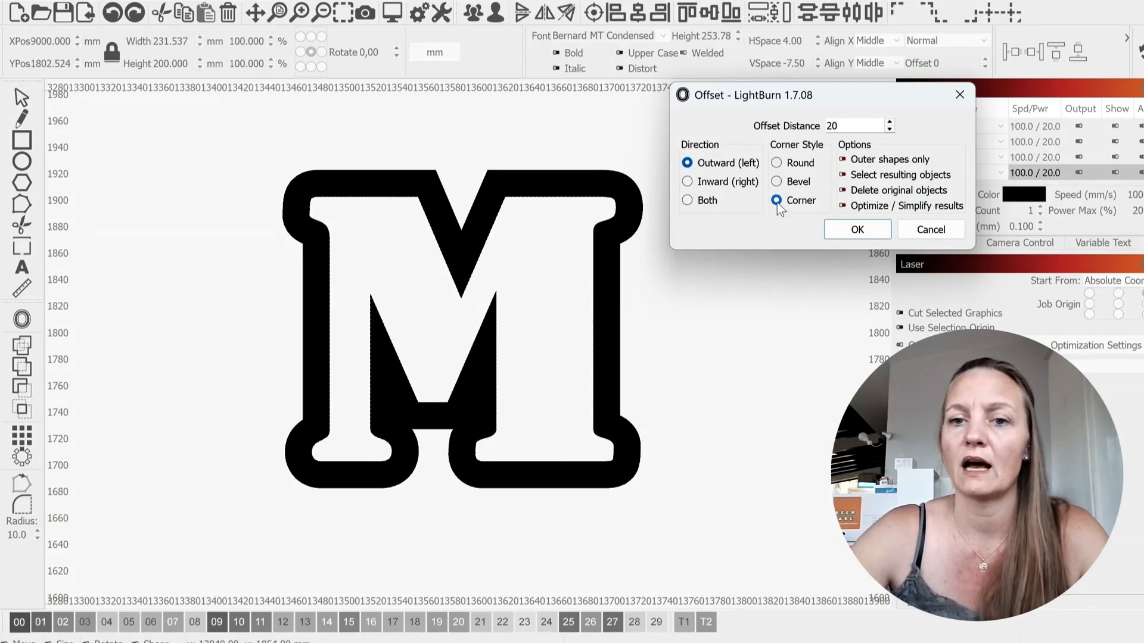
pyautogui.click(778, 164)
pyautogui.click(777, 201)
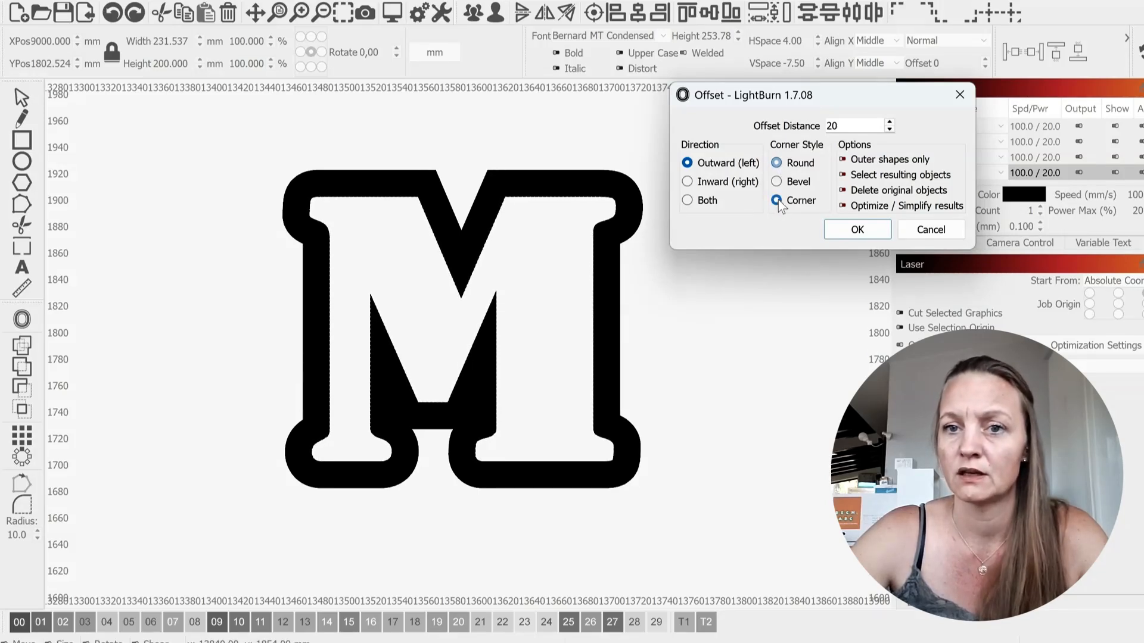
# Set the corner style to Round and apply the 20 mm outward offset to the letter M
pyautogui.click(779, 166)
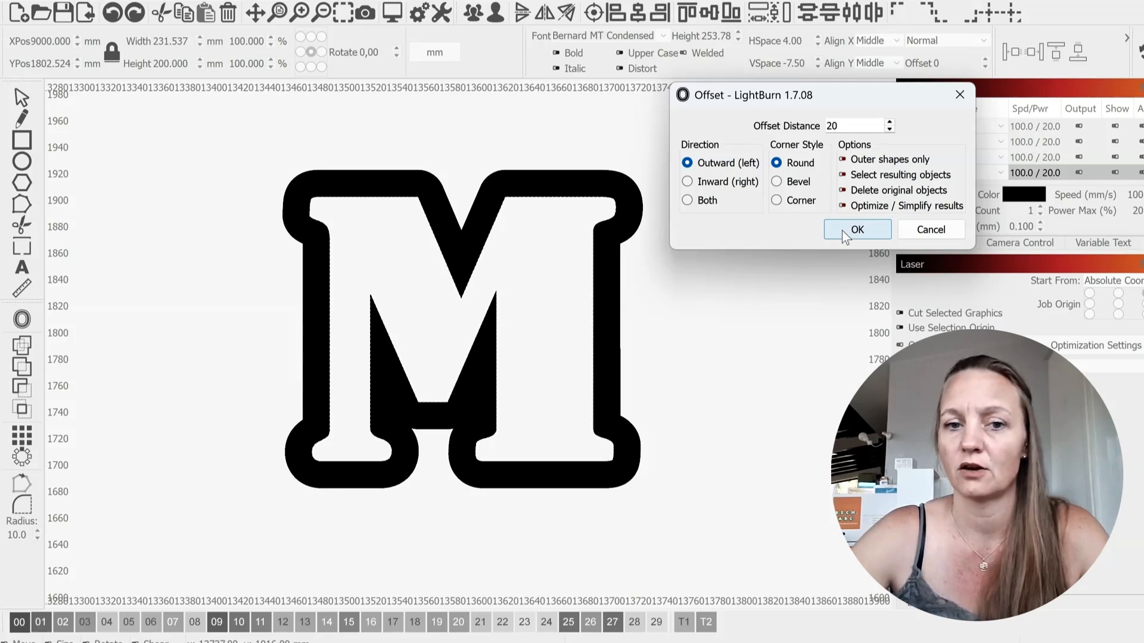
pyautogui.click(857, 230)
pyautogui.scroll(-3, 438, 294)
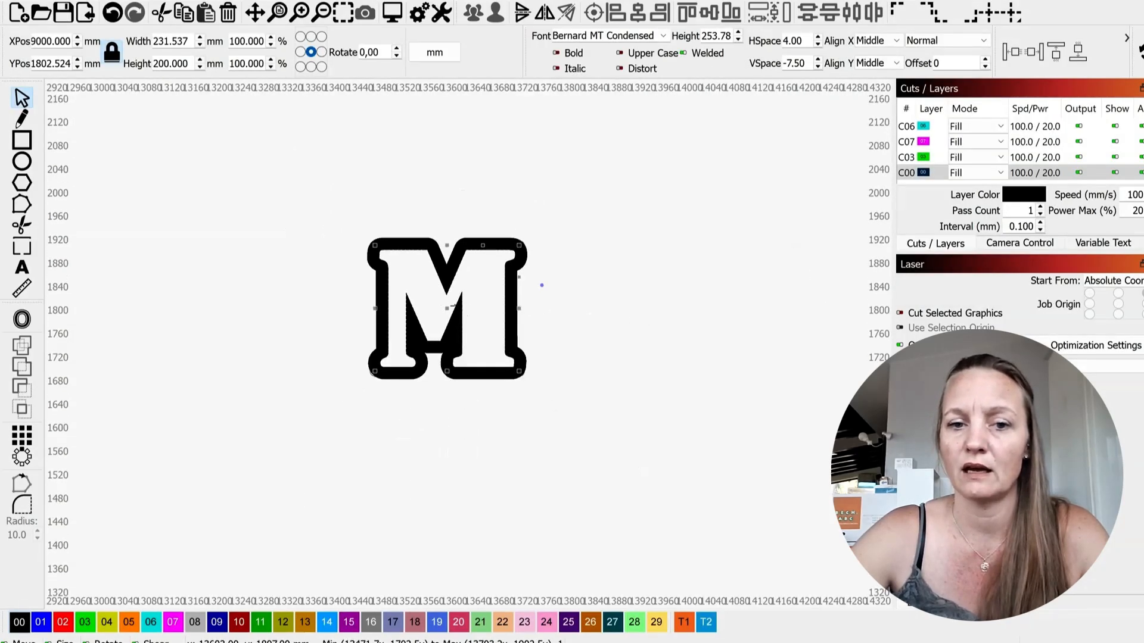
pyautogui.scroll(2, 453, 305)
# Move the letter M together with its offset outline to the left to free up workspace beside it
pyautogui.moveTo(307, 173); pyautogui.dragTo(584, 443)
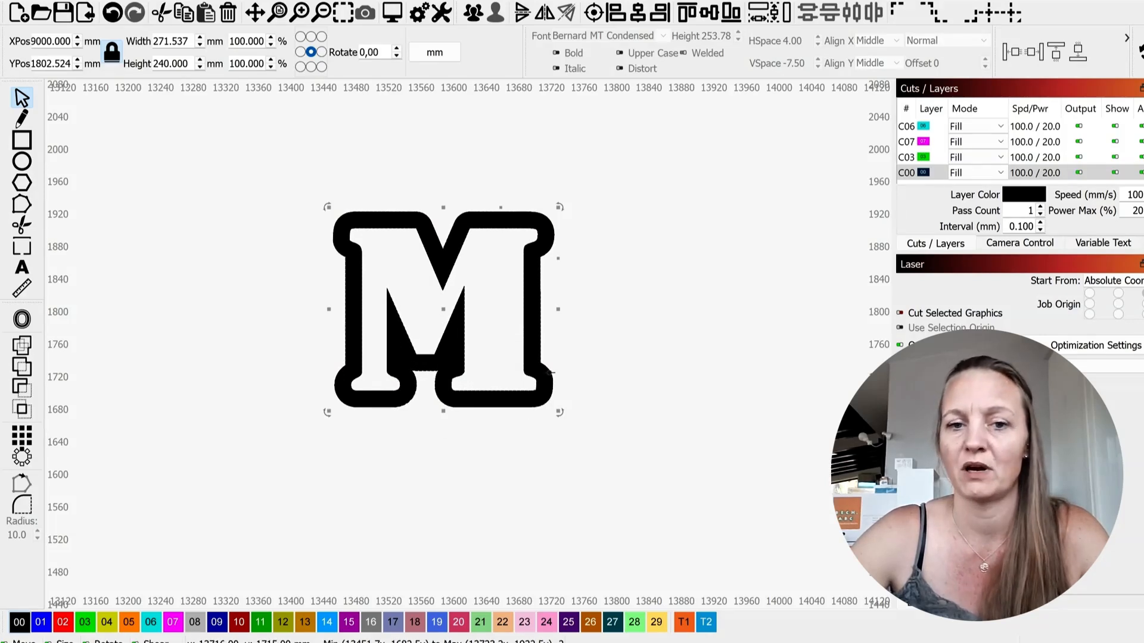
pyautogui.click(552, 352)
pyautogui.moveTo(265, 183); pyautogui.dragTo(588, 462)
pyautogui.moveTo(446, 309); pyautogui.dragTo(311, 299)
pyautogui.click(409, 286)
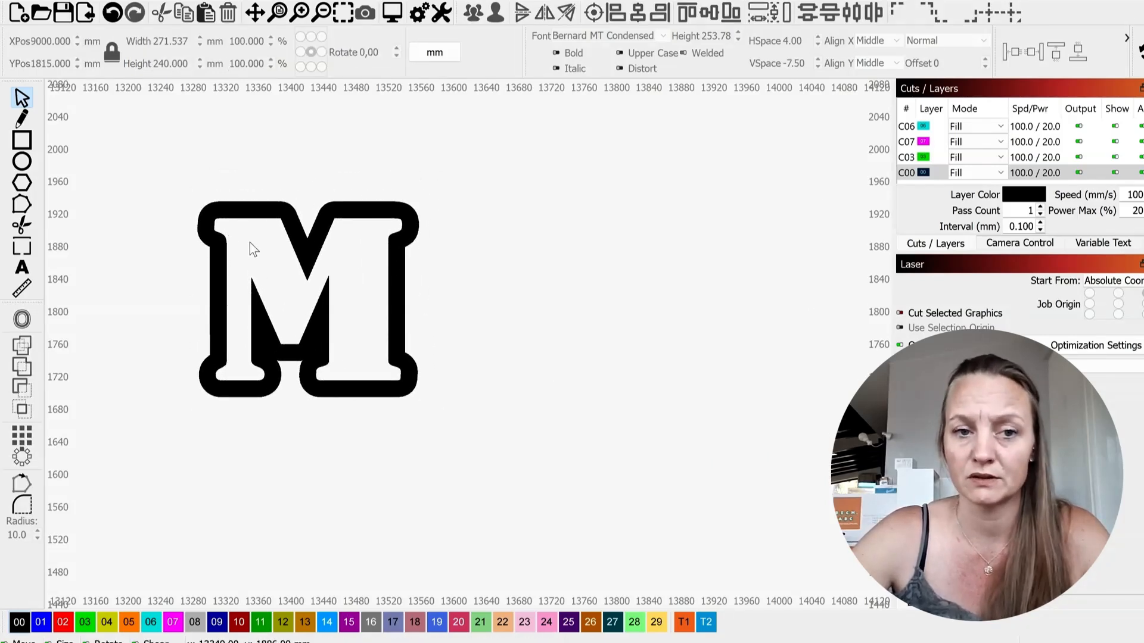
# Copy only the outer offset shape of the M and paste the copy level with the original on its right
pyautogui.click(418, 218)
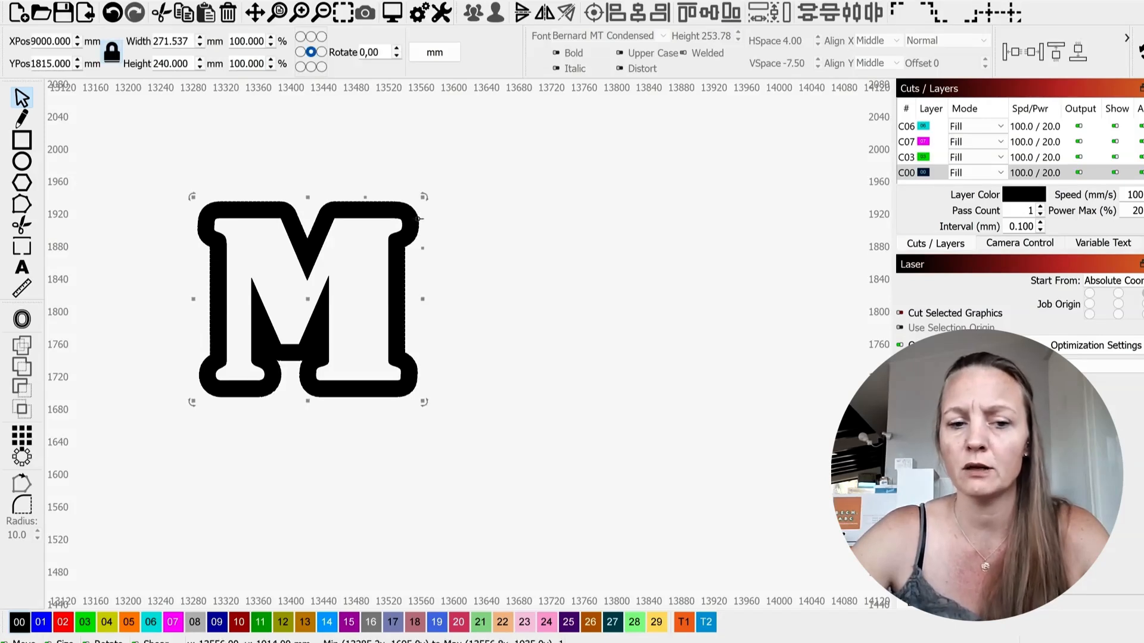
pyautogui.rightClick(419, 219)
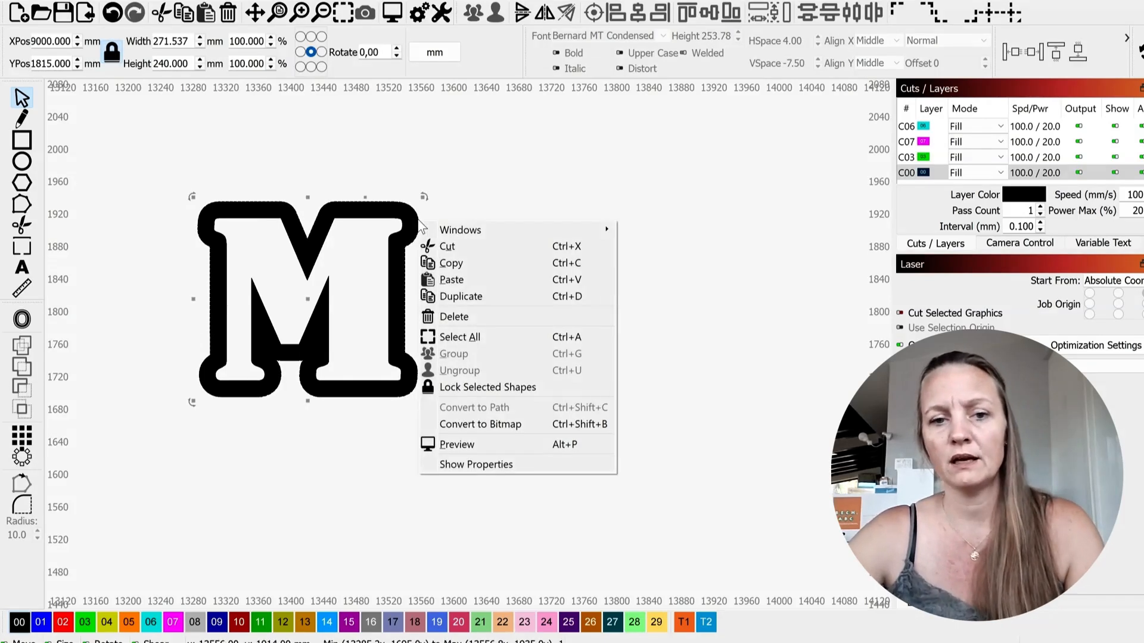
pyautogui.click(455, 265)
pyautogui.click(539, 295)
pyautogui.rightClick(532, 273)
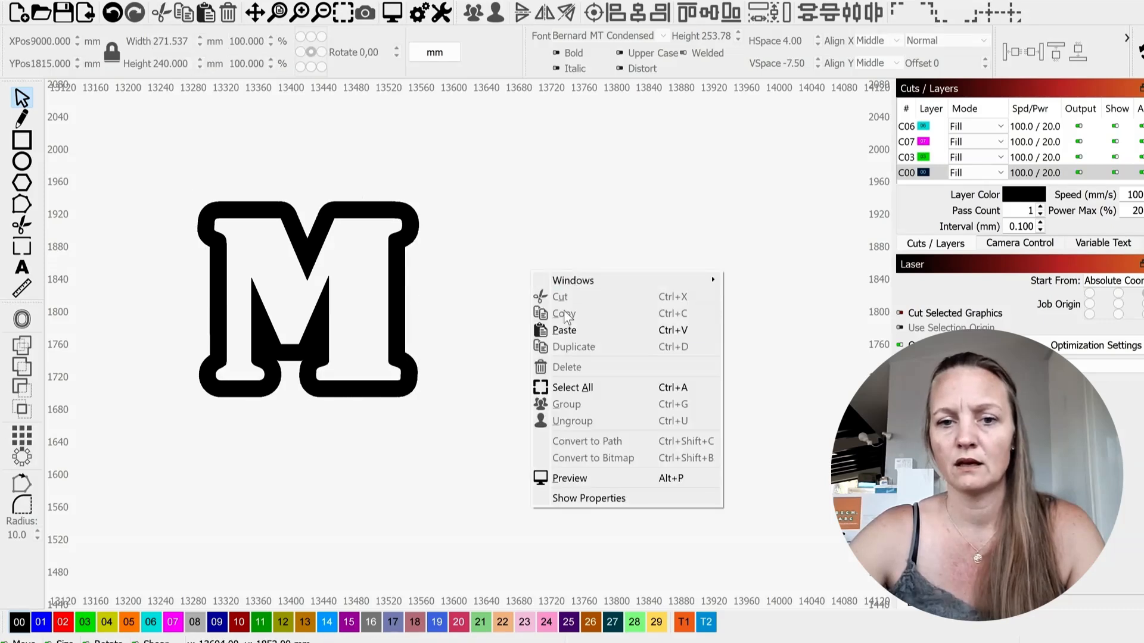
pyautogui.click(577, 334)
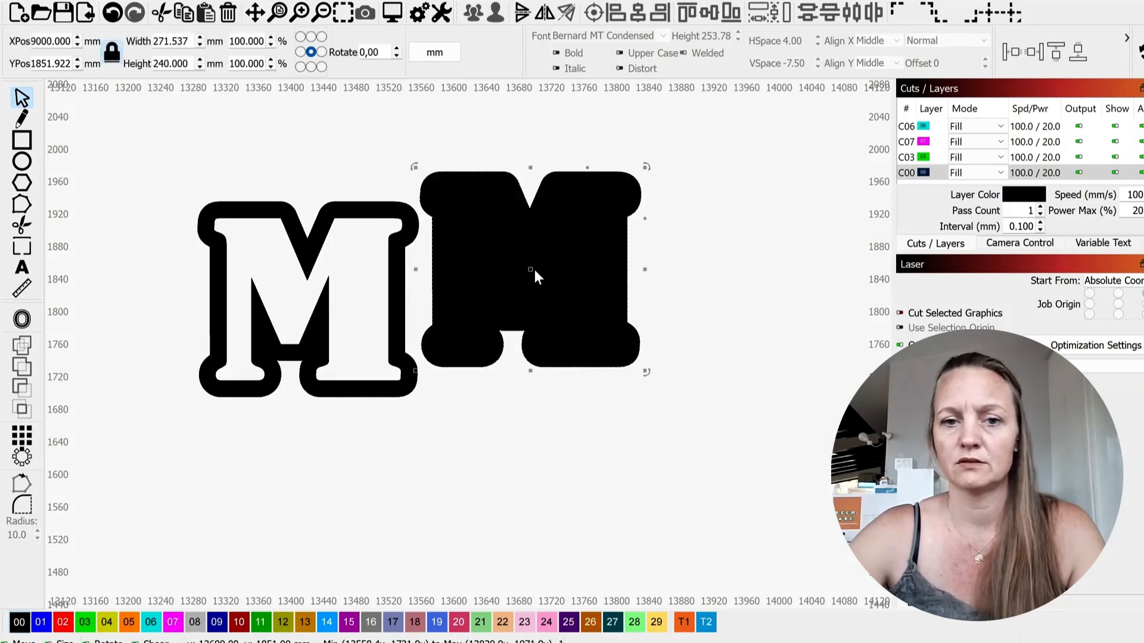
pyautogui.moveTo(535, 271); pyautogui.dragTo(540, 298)
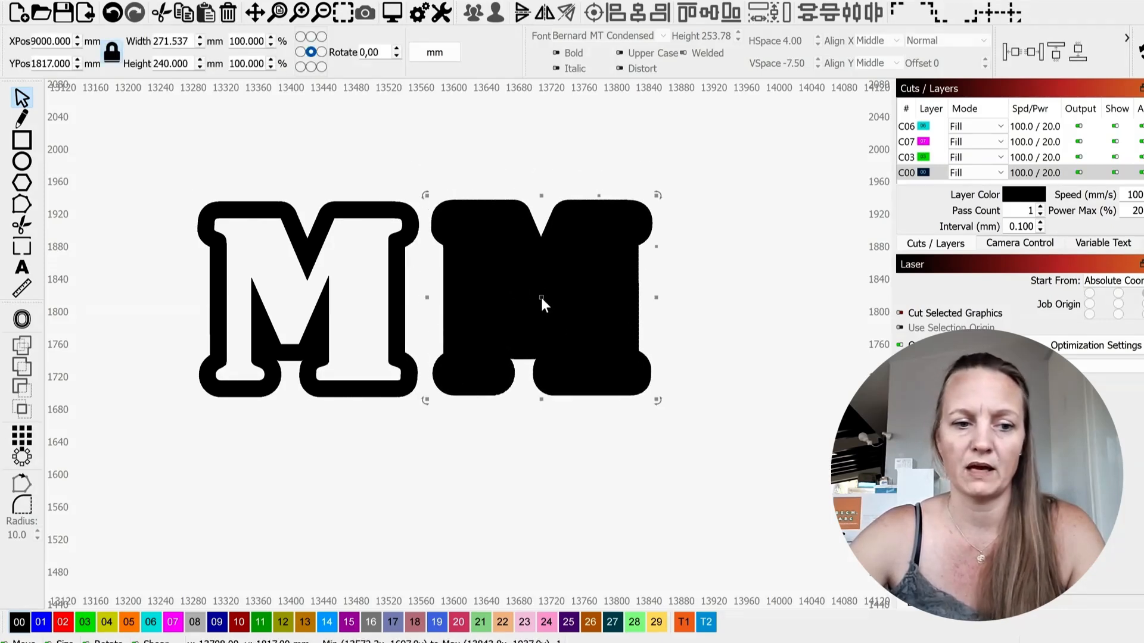
# Assign the pasted M shape to turquoise layer 06 and place it exactly over the outlined M
pyautogui.click(152, 622)
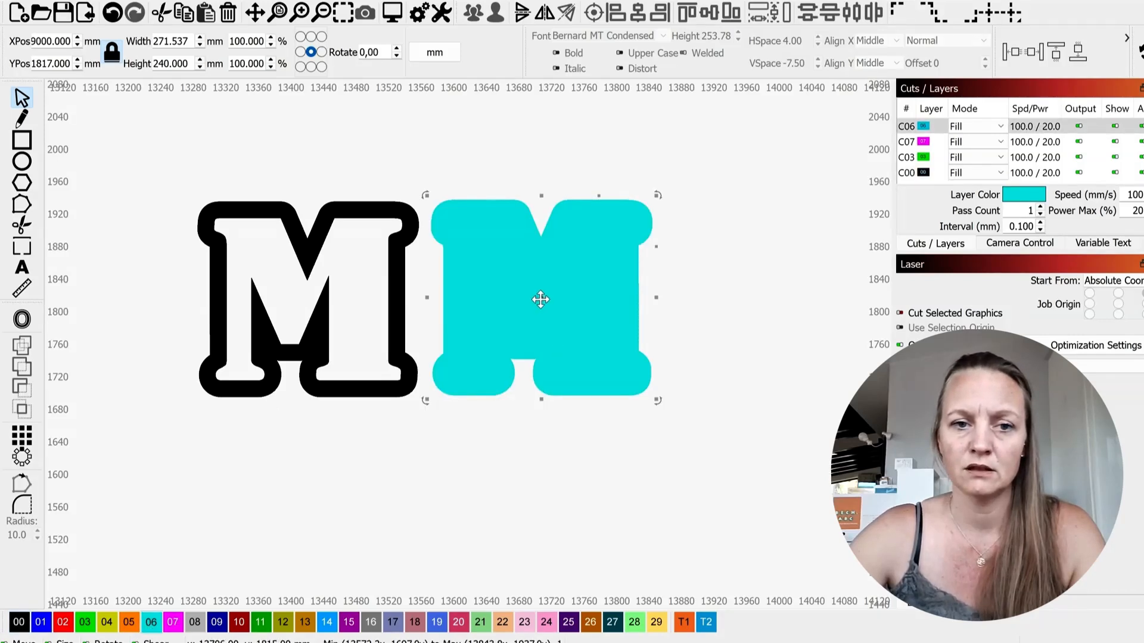
pyautogui.moveTo(541, 296); pyautogui.dragTo(306, 299)
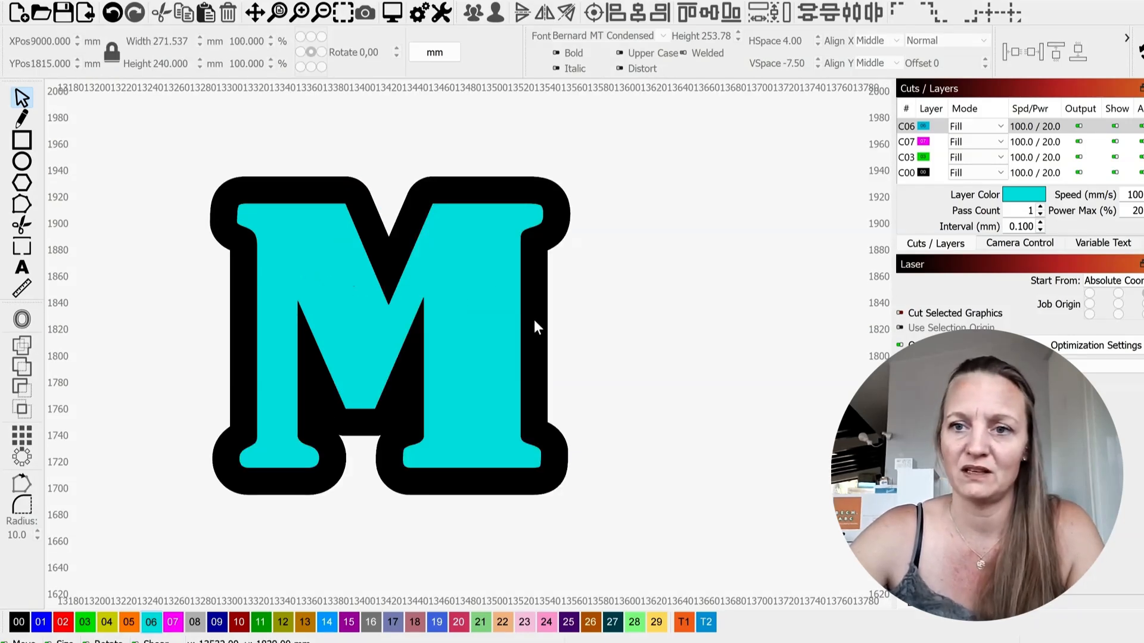
pyautogui.scroll(-1, 352, 325)
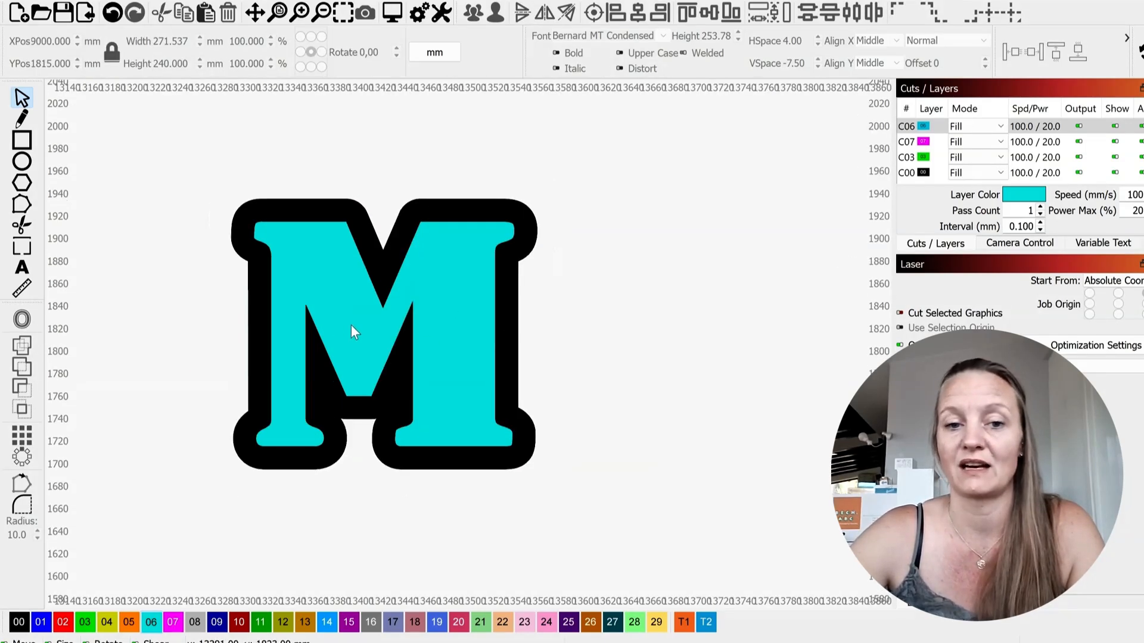
# Add the letter B as a new text object to the right of the M
pyautogui.click(22, 267)
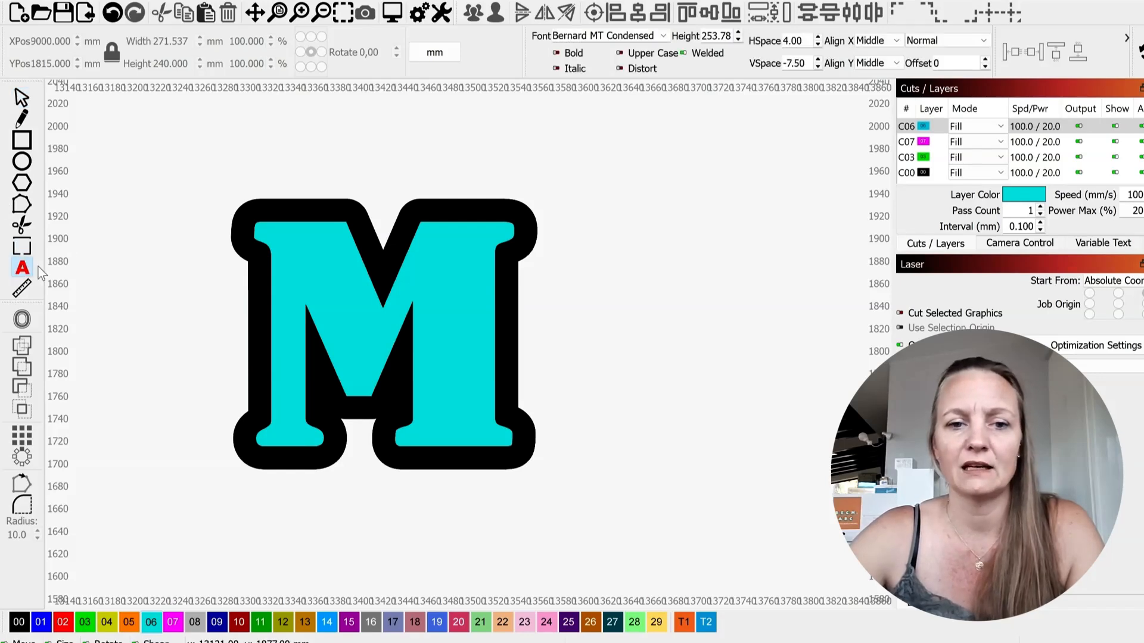
pyautogui.scroll(-1, 192, 226)
pyautogui.click(549, 292)
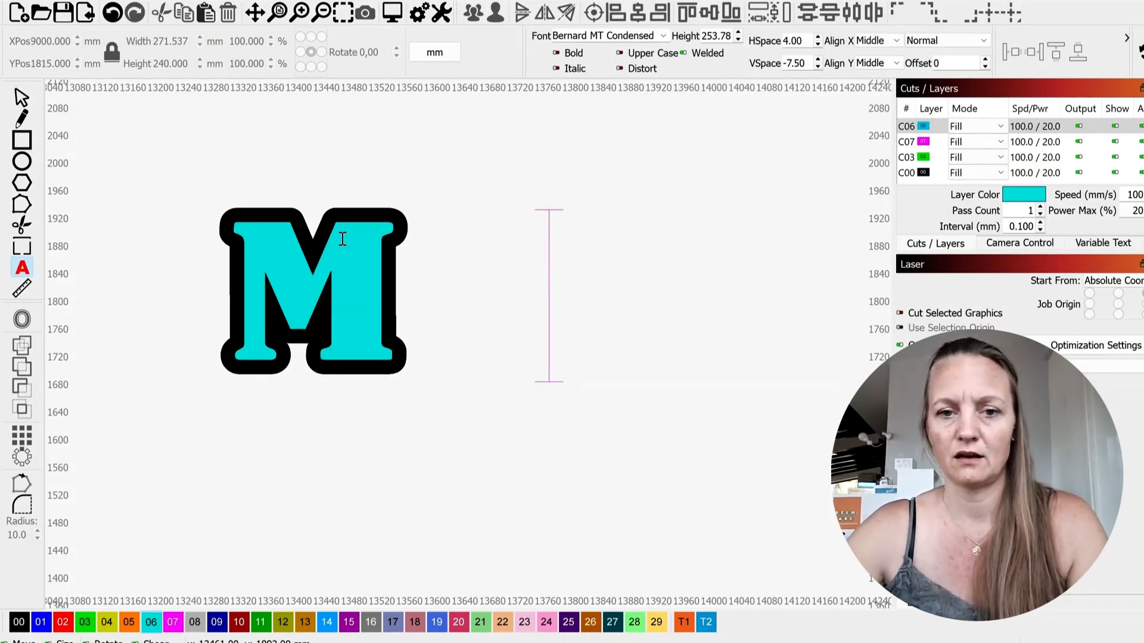
pyautogui.write('B')
pyautogui.press('Escape')
# Change the B's font to Arial Black and move the letter up level with the M
pyautogui.click(663, 36)
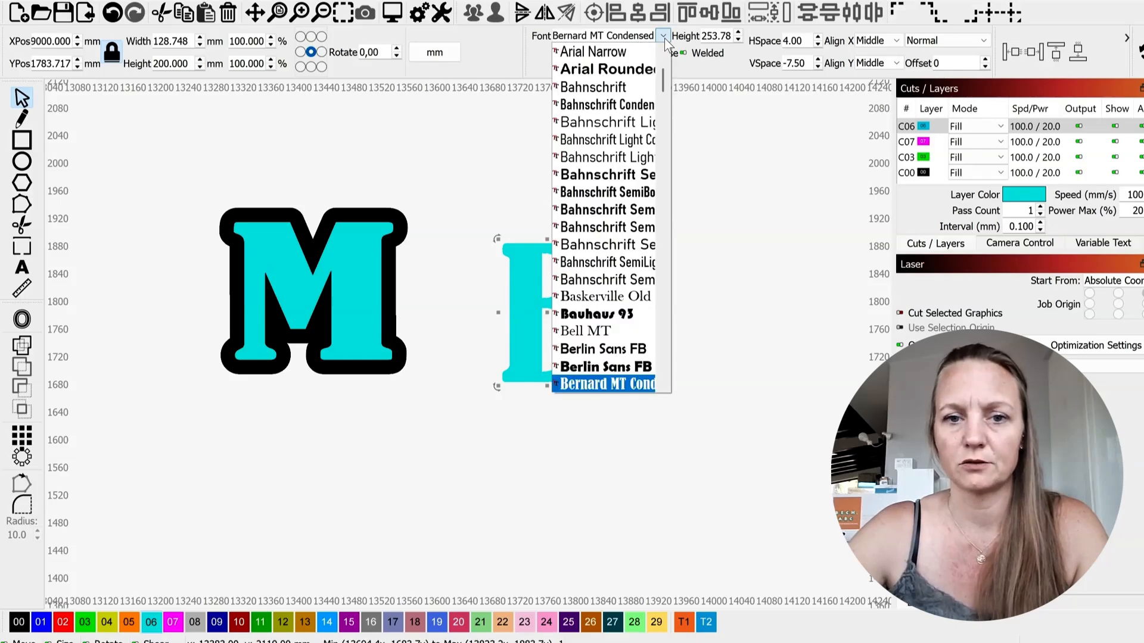
pyautogui.scroll(3, 619, 291)
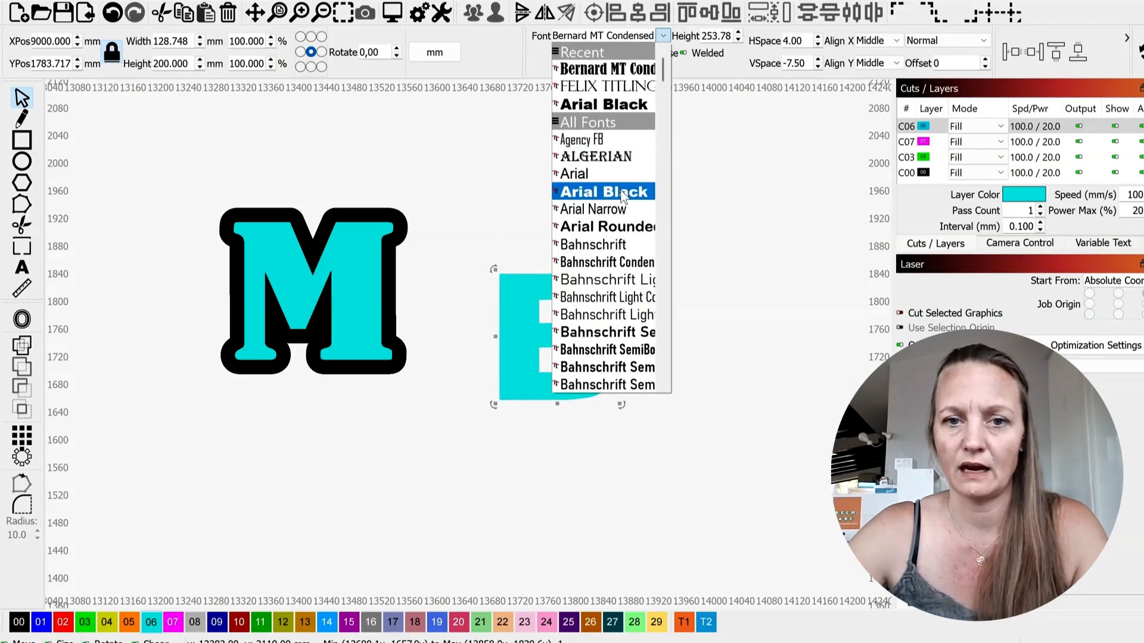
pyautogui.click(622, 192)
pyautogui.scroll(2, 544, 324)
pyautogui.moveTo(540, 312); pyautogui.dragTo(500, 261)
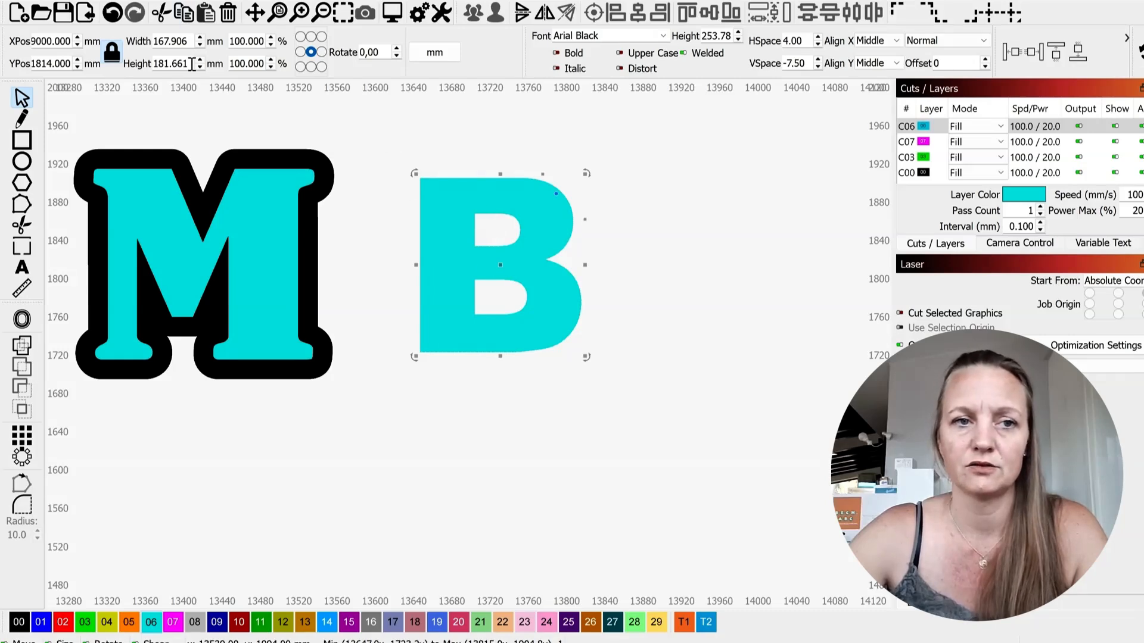
# Resize the letter B proportionally to a height of 200 mm and assign it to black layer 00
pyautogui.moveTo(192, 63); pyautogui.dragTo(153, 63)
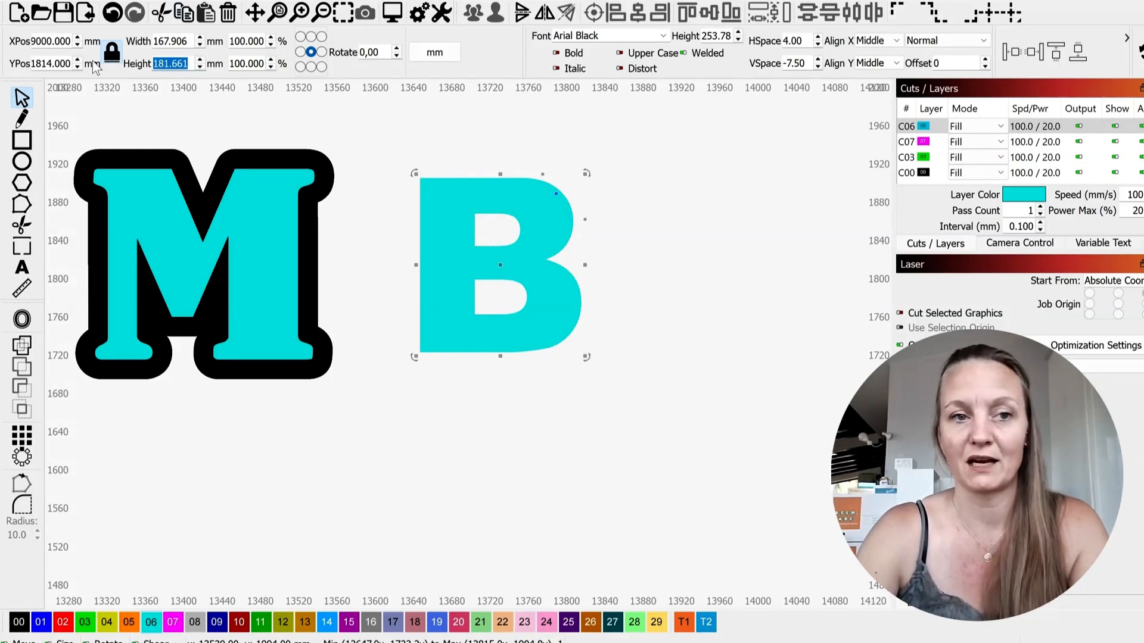
pyautogui.write('200')
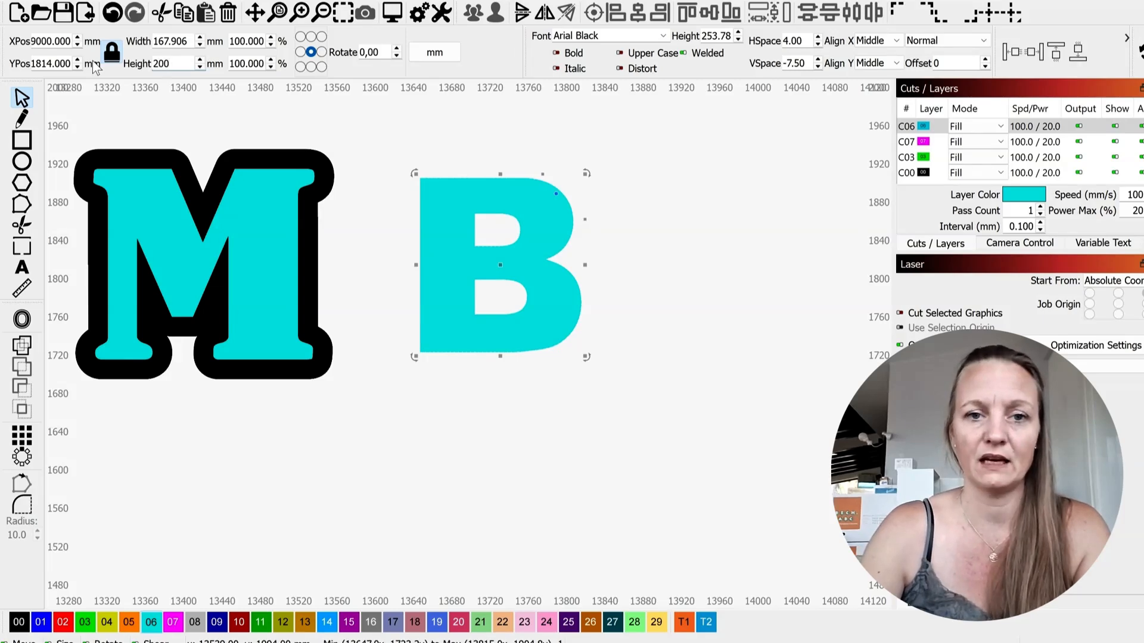
pyautogui.press('Return')
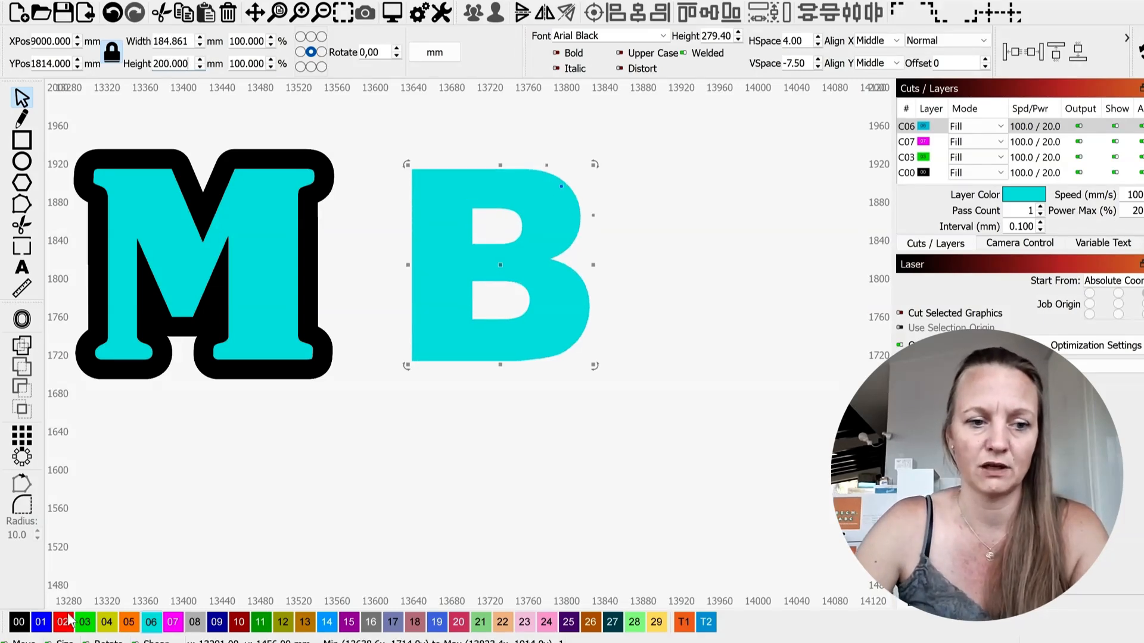
pyautogui.click(20, 622)
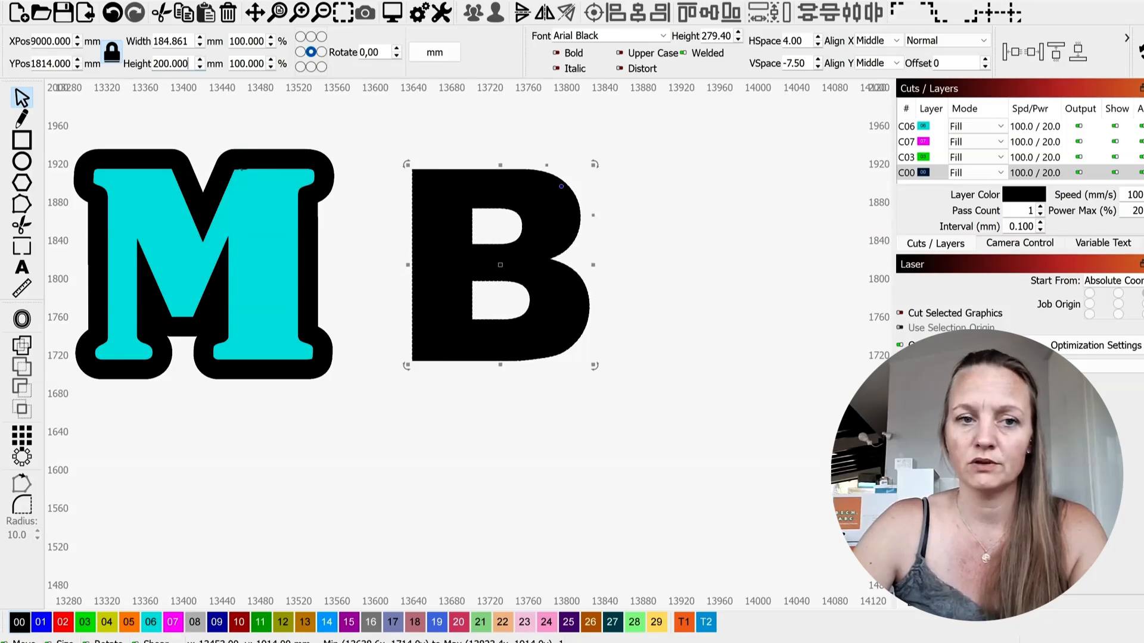
# Resize the complete M, including its outline and turquoise shape, proportionally to a height of 200 mm
pyautogui.scroll(-1, 334, 255)
pyautogui.click(103, 153)
pyautogui.moveTo(102, 153); pyautogui.dragTo(342, 371)
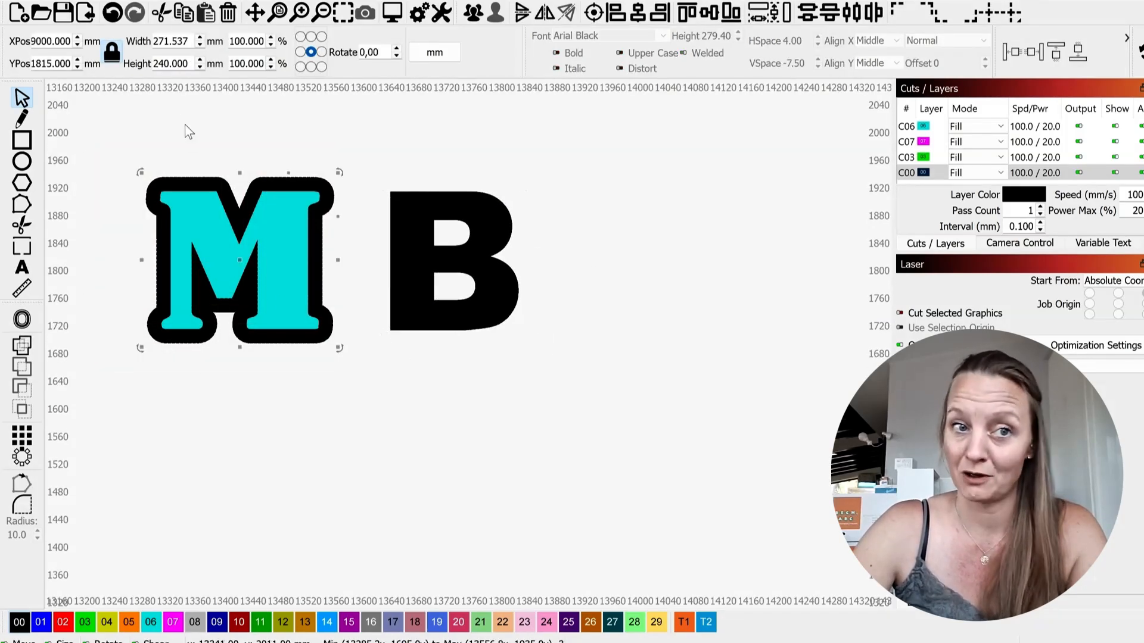
pyautogui.click(164, 64)
pyautogui.press('BackSpace')
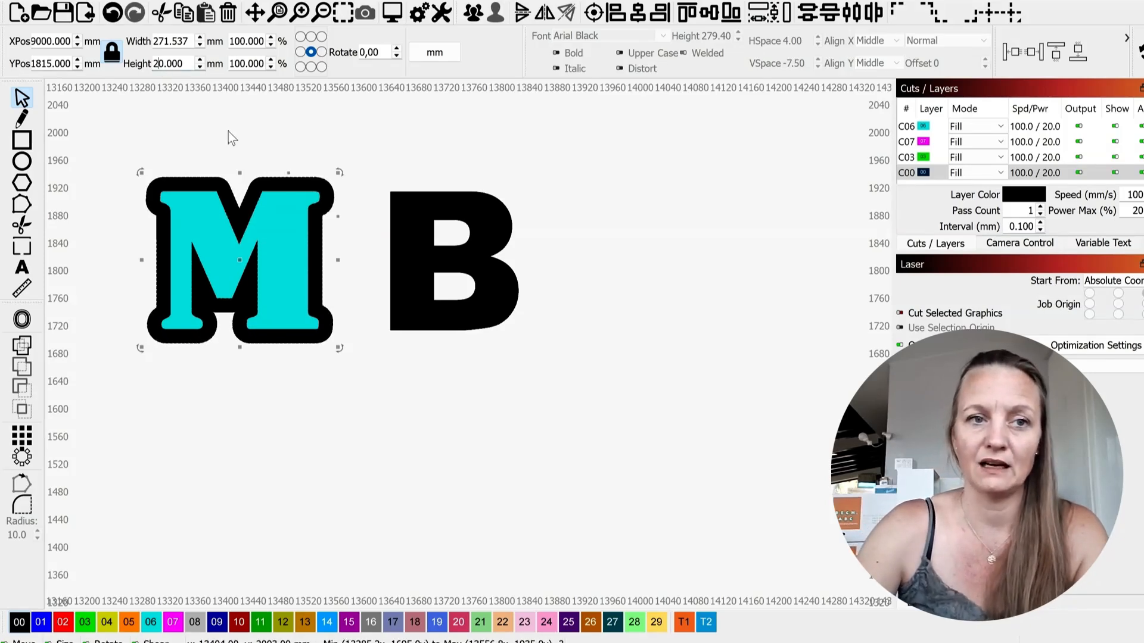
pyautogui.write('0')
pyautogui.press('Return')
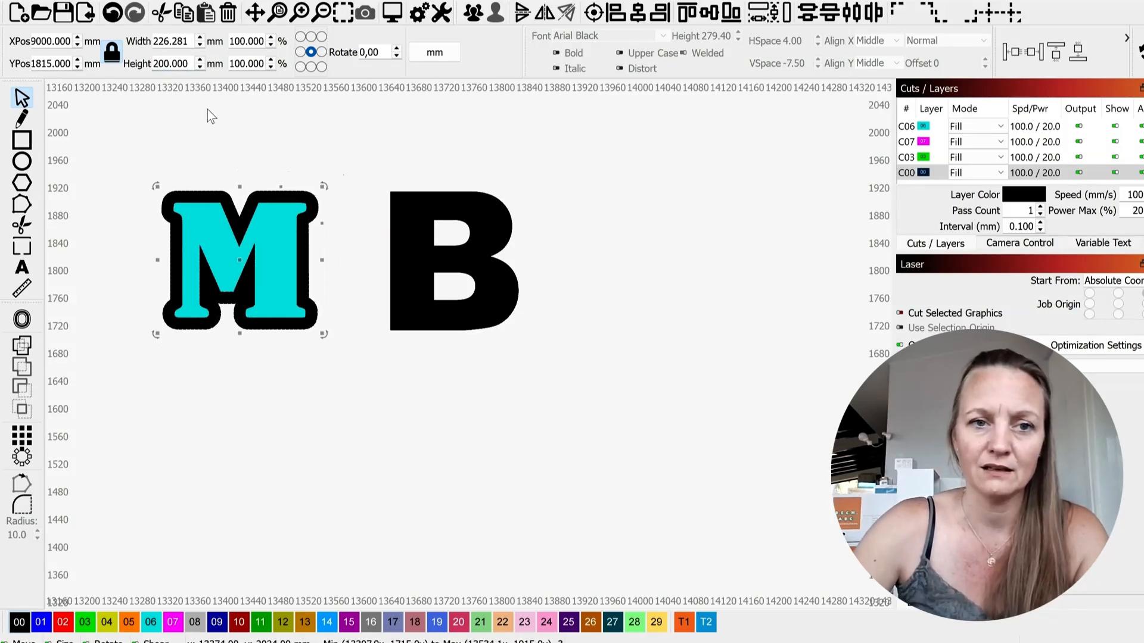
pyautogui.scroll(4, 227, 197)
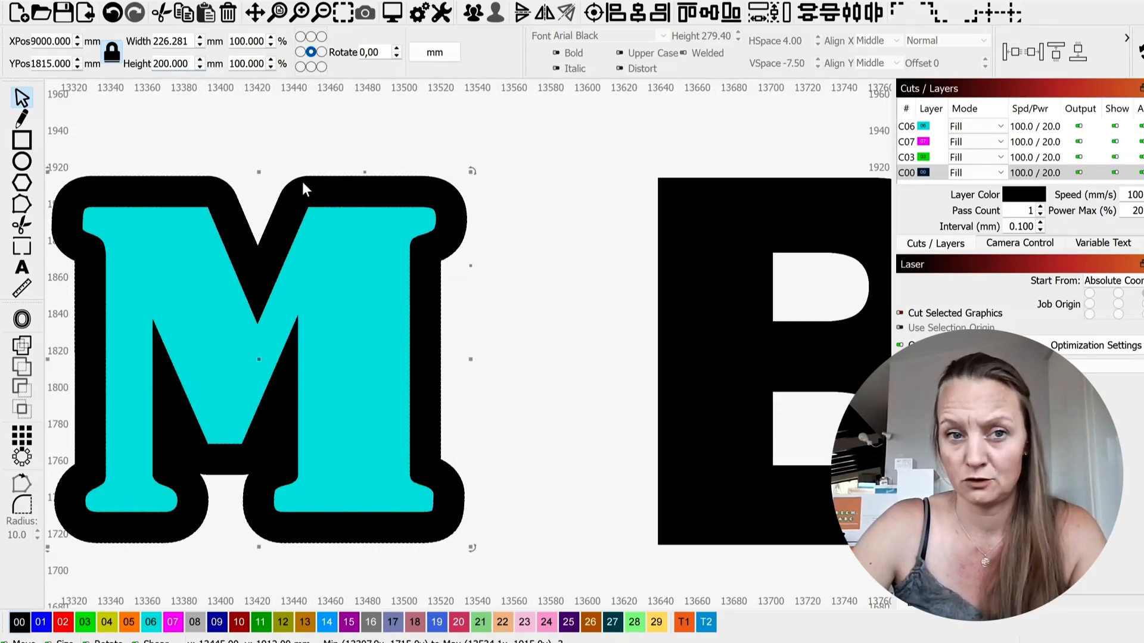
pyautogui.scroll(-2, 302, 199)
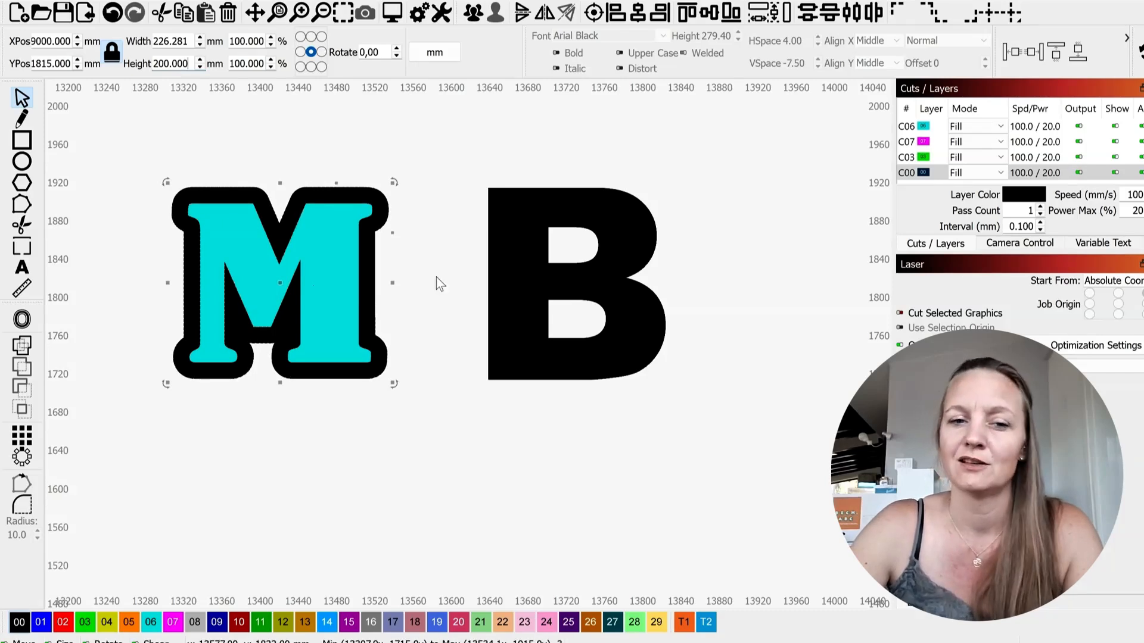
pyautogui.click(452, 278)
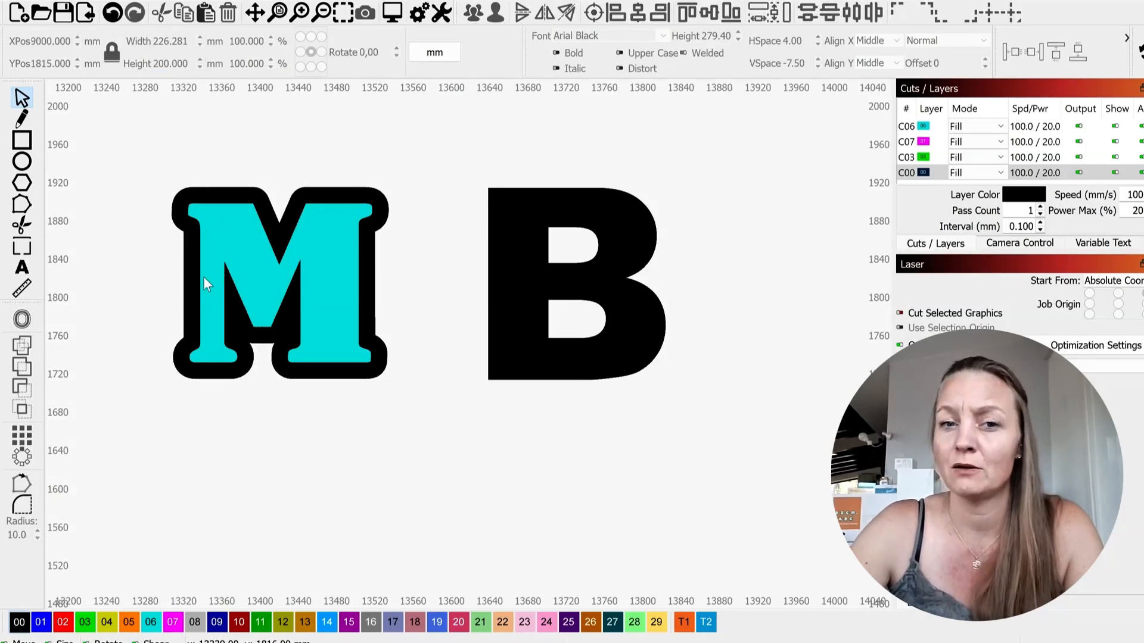
# Move the letter B closer to the right side of the M
pyautogui.click(501, 245)
pyautogui.moveTo(579, 285); pyautogui.dragTo(515, 284)
pyautogui.click(614, 324)
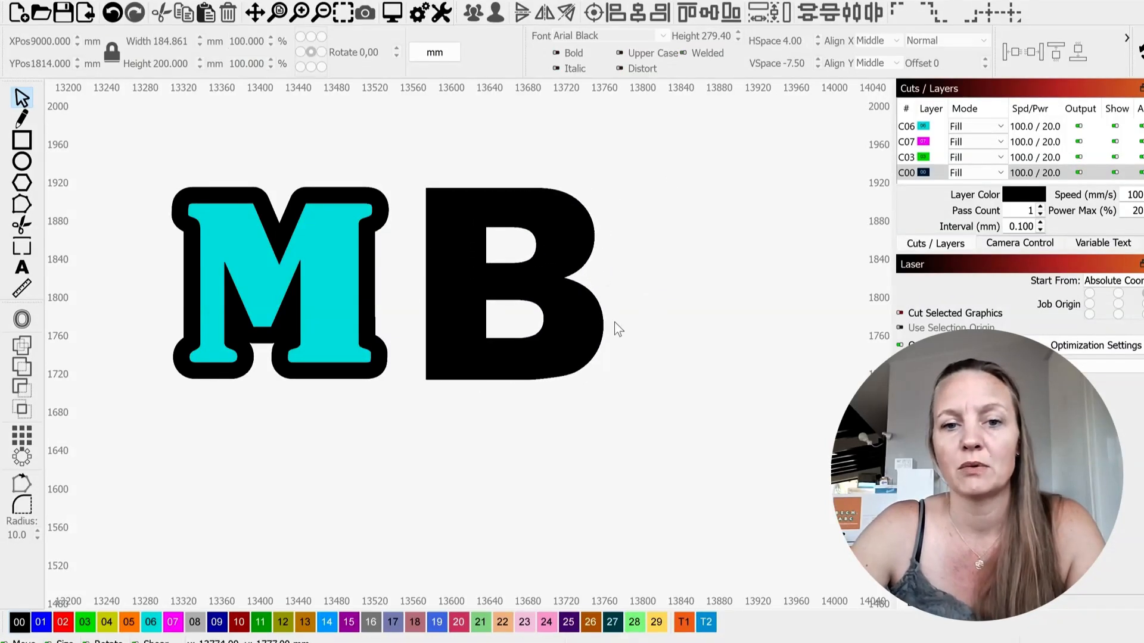
# Start an offset of the letter B with the Inward direction and Corner style
pyautogui.click(528, 260)
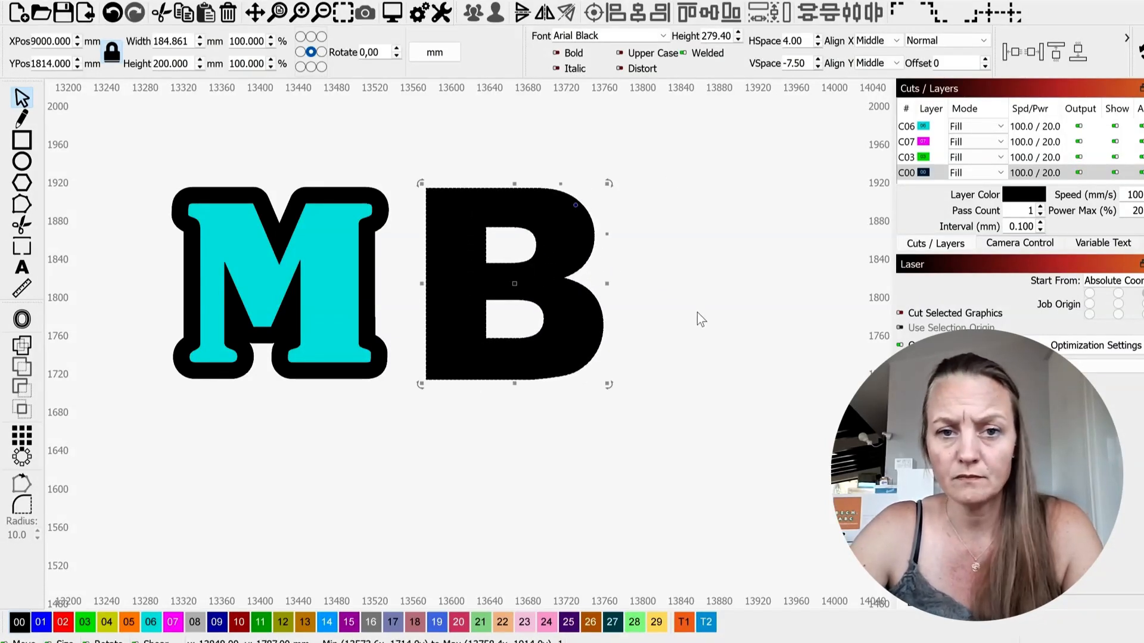
pyautogui.scroll(2, 871, 308)
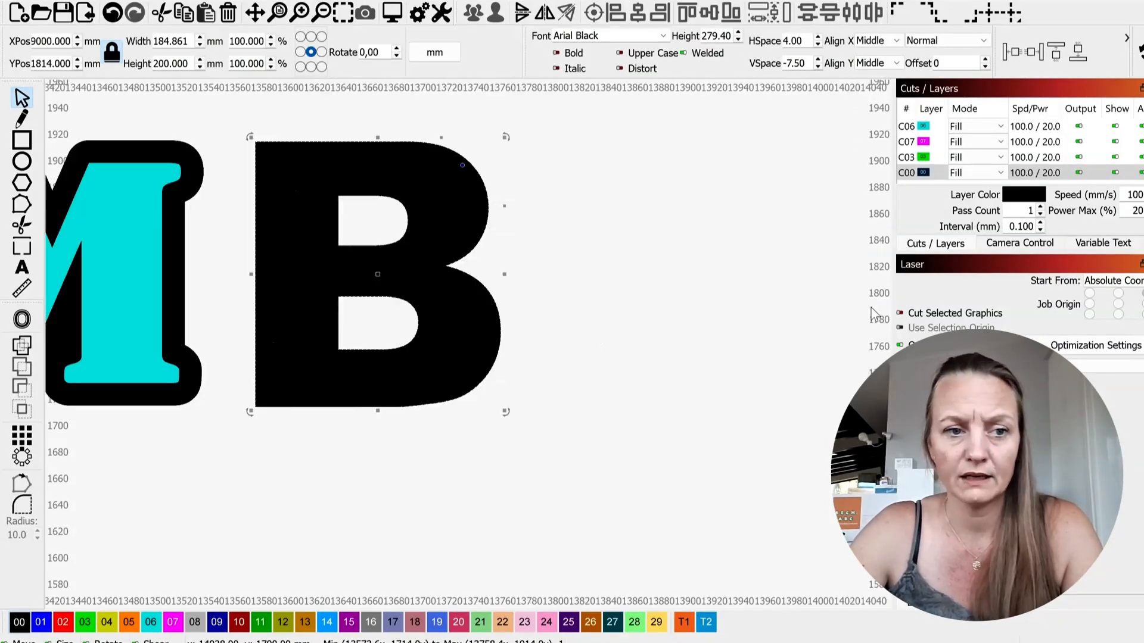
pyautogui.click(21, 319)
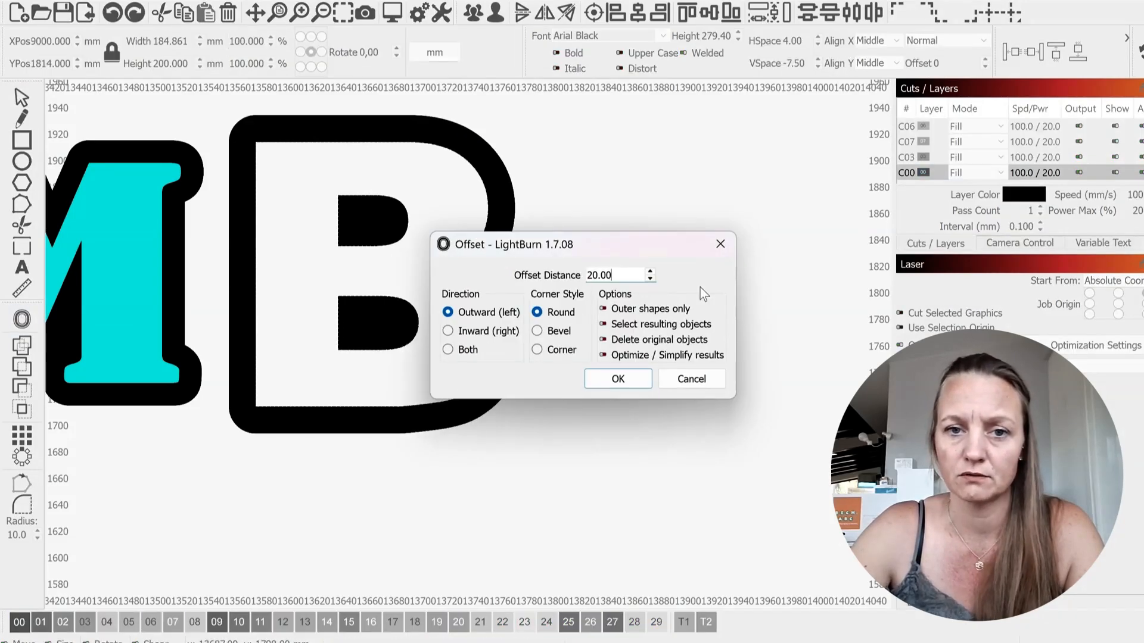
pyautogui.moveTo(632, 252); pyautogui.dragTo(828, 245)
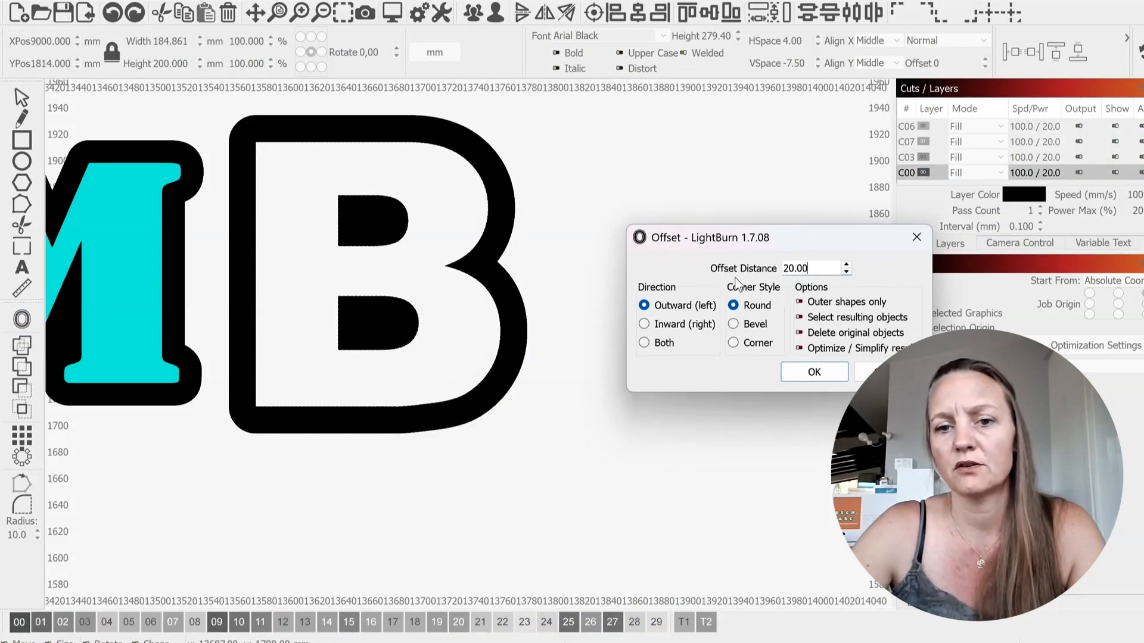
pyautogui.click(644, 324)
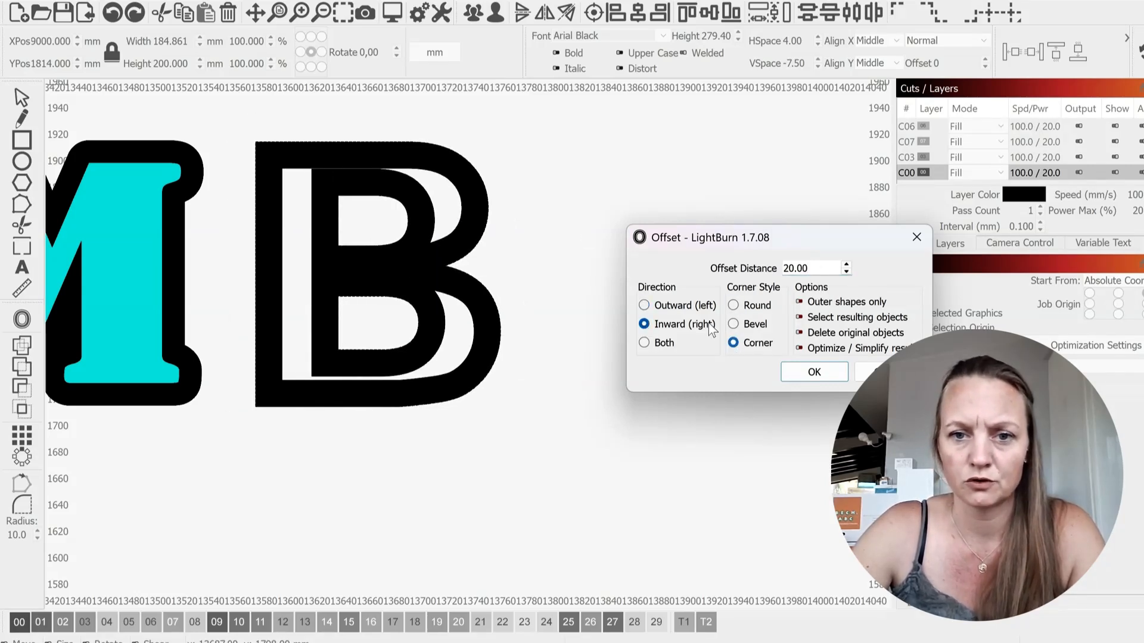
# Set the offset distance for the letter B to 10 mm, keeping the Inward direction and Corner style
pyautogui.click(846, 273)
pyautogui.click(846, 272)
pyautogui.click(846, 272)
pyautogui.click(846, 272)
pyautogui.click(846, 272)
pyautogui.click(846, 272)
pyautogui.click(846, 272)
pyautogui.click(846, 272)
pyautogui.click(845, 272)
pyautogui.click(846, 273)
pyautogui.click(846, 272)
pyautogui.click(846, 273)
pyautogui.click(846, 272)
pyautogui.click(846, 273)
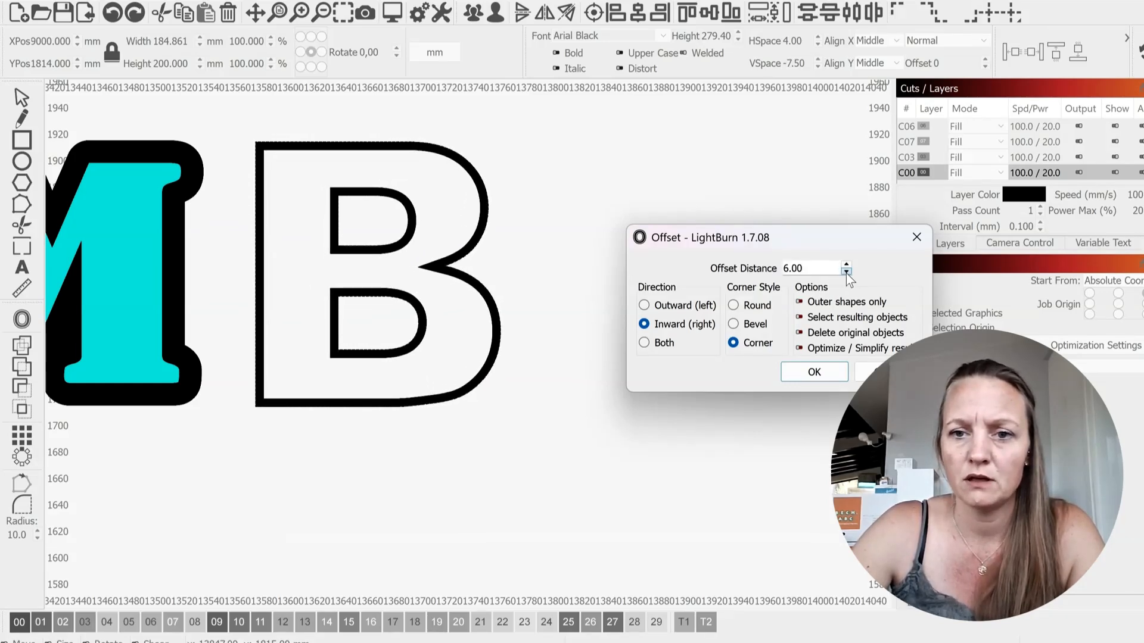
pyautogui.click(846, 263)
pyautogui.click(846, 264)
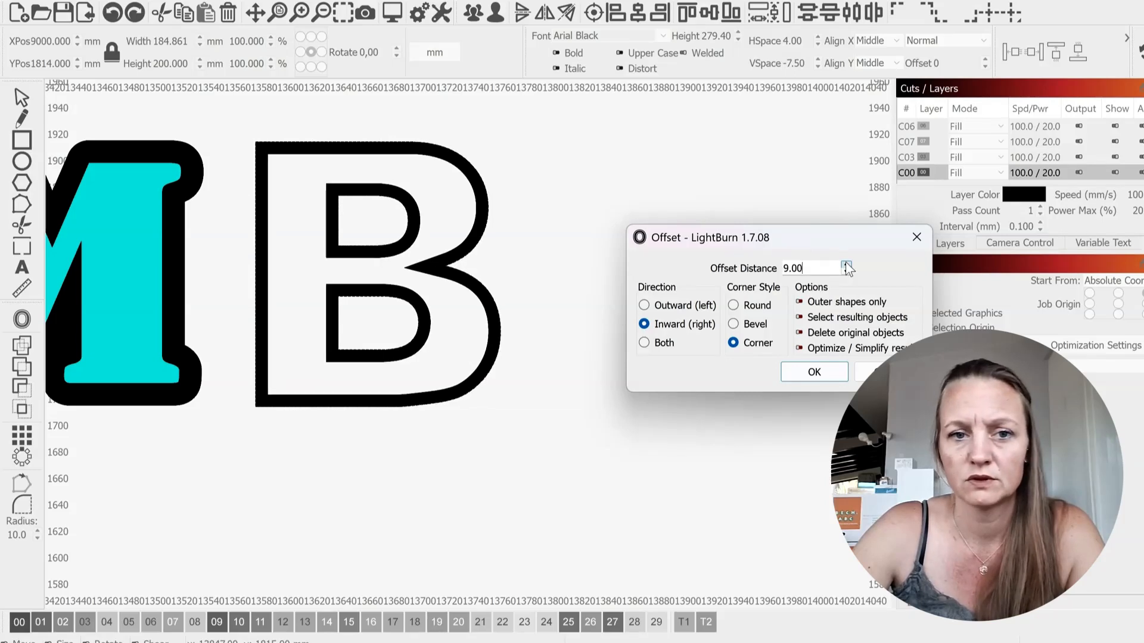
pyautogui.click(846, 264)
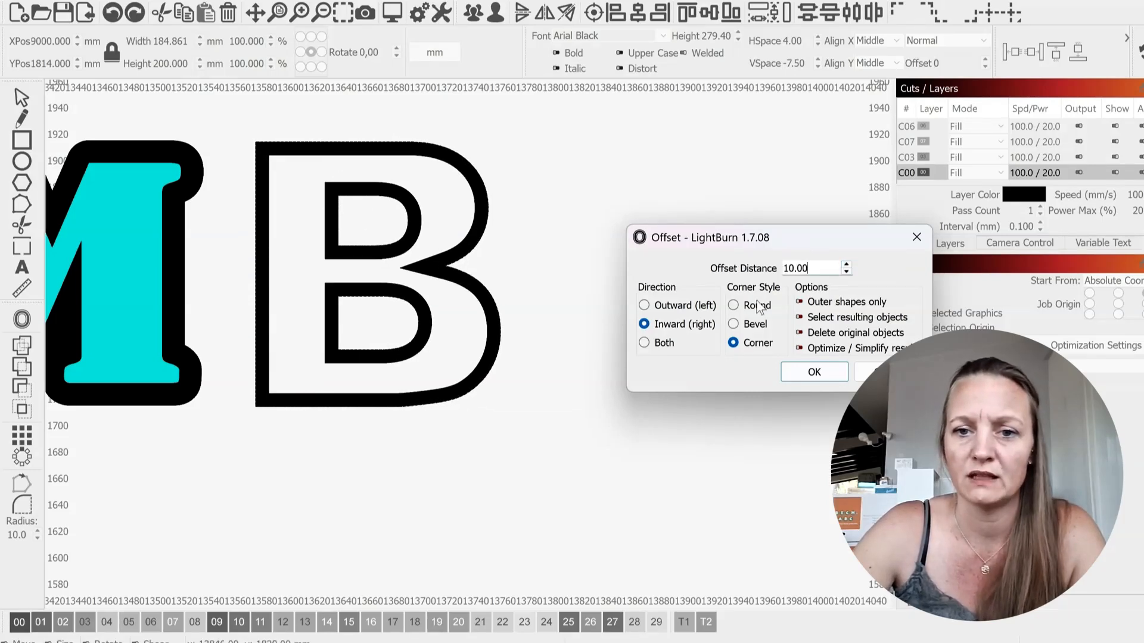
# Compare the letter B's offset preview in the Outward, Inward and Both directions with Corner style, ending on Both
pyautogui.click(734, 306)
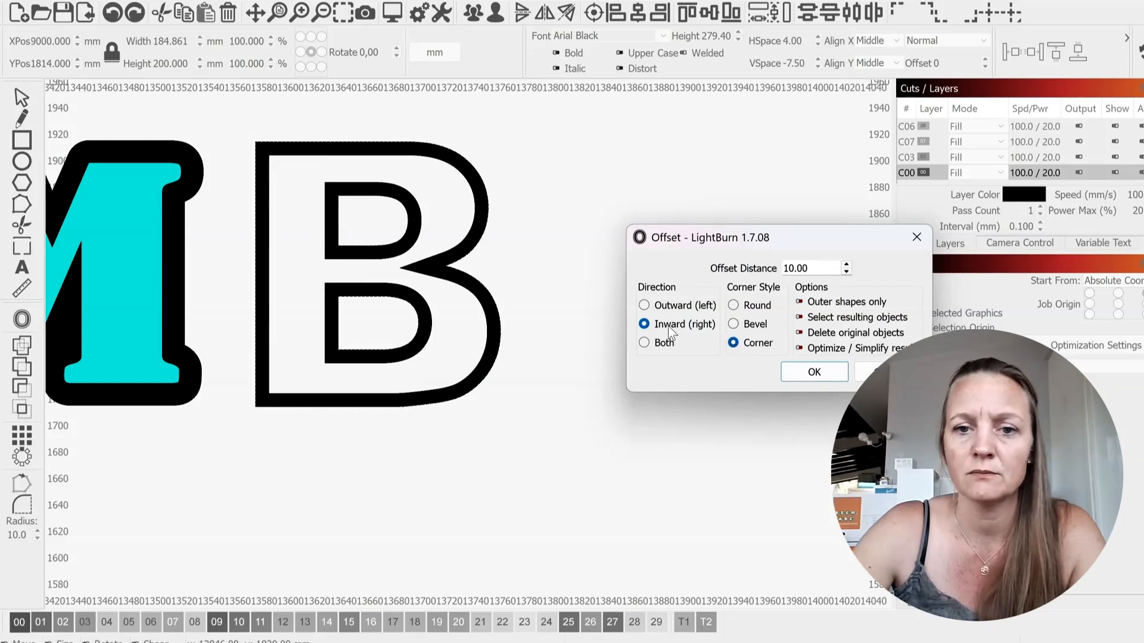
pyautogui.click(645, 306)
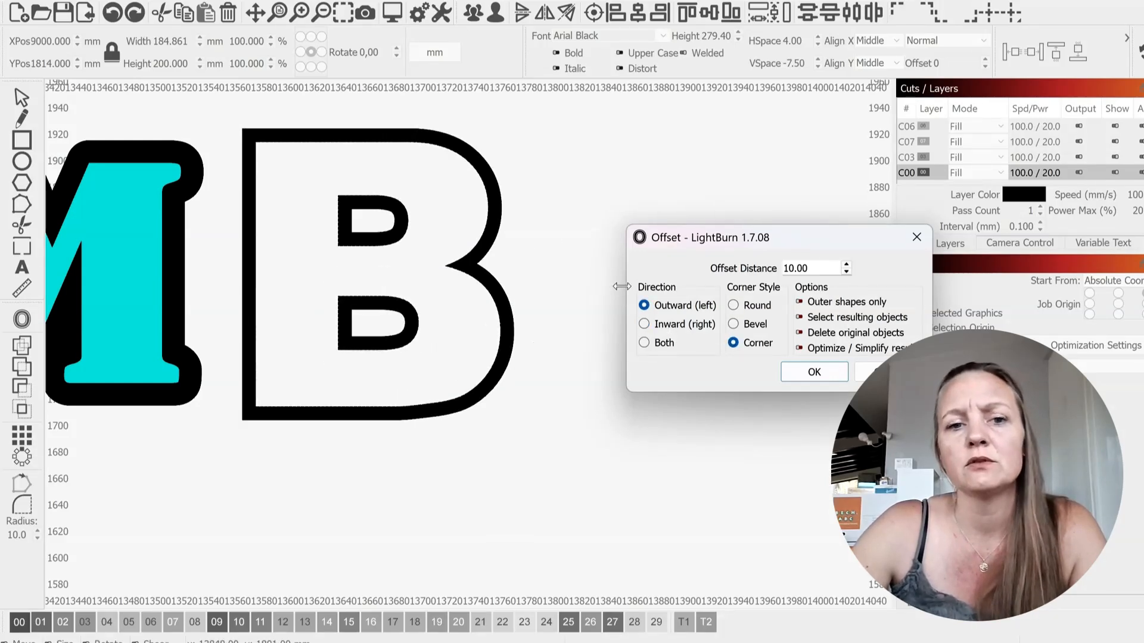
pyautogui.scroll(-4, 383, 235)
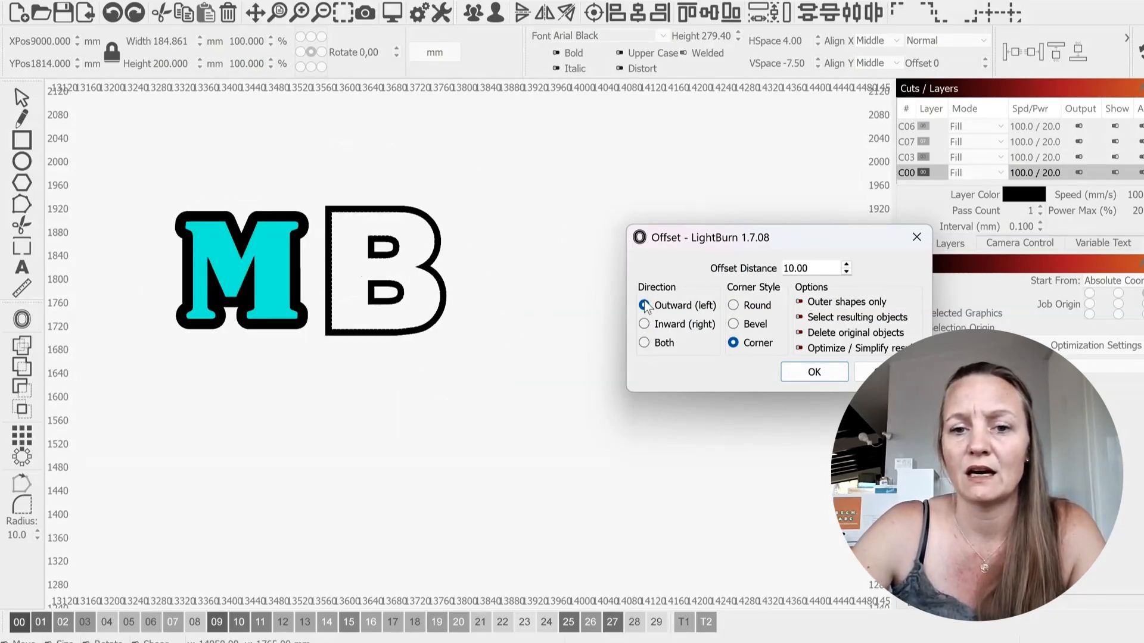
pyautogui.click(644, 326)
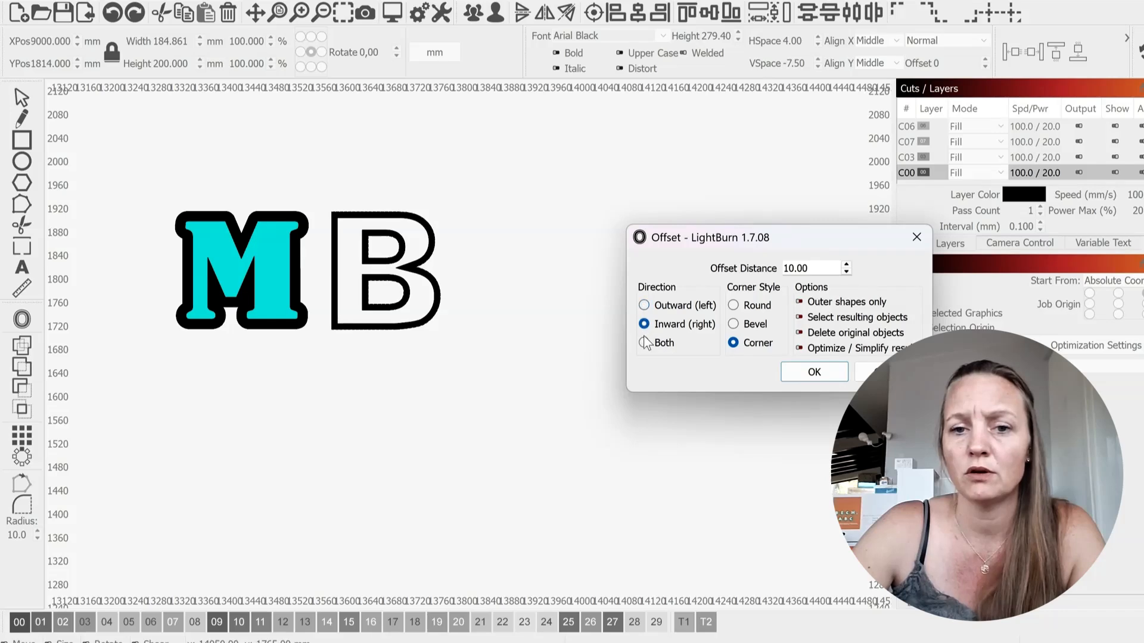
pyautogui.click(645, 343)
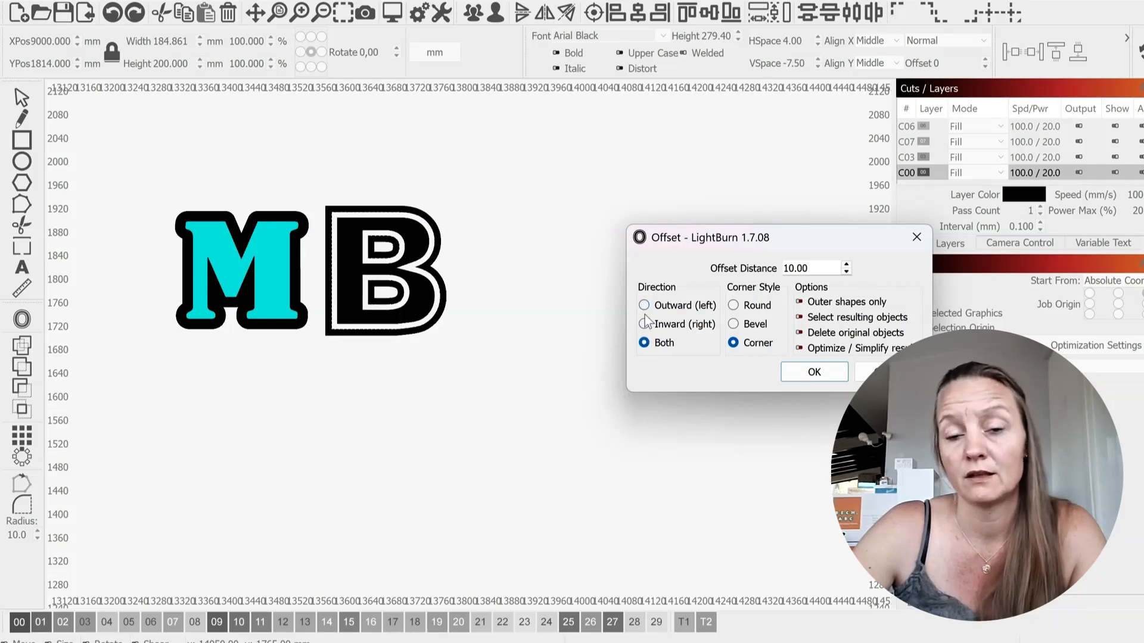